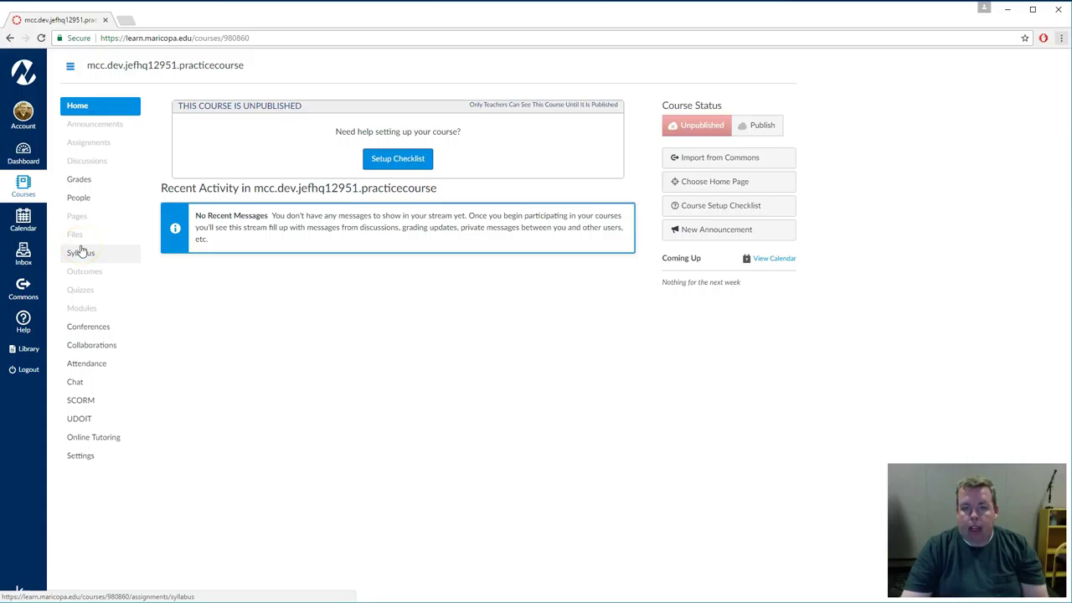
Step: Choose Syllabus as the course home page, save, and view it from Home
{"action": "left_click", "coordinate": [79, 185]}
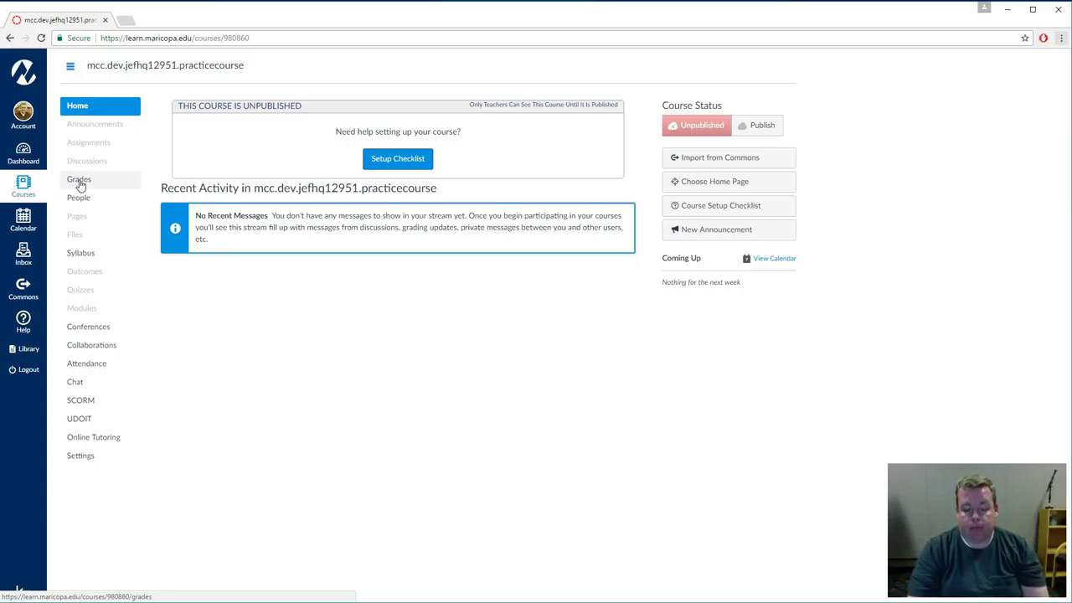
{"action": "left_click", "coordinate": [423, 339]}
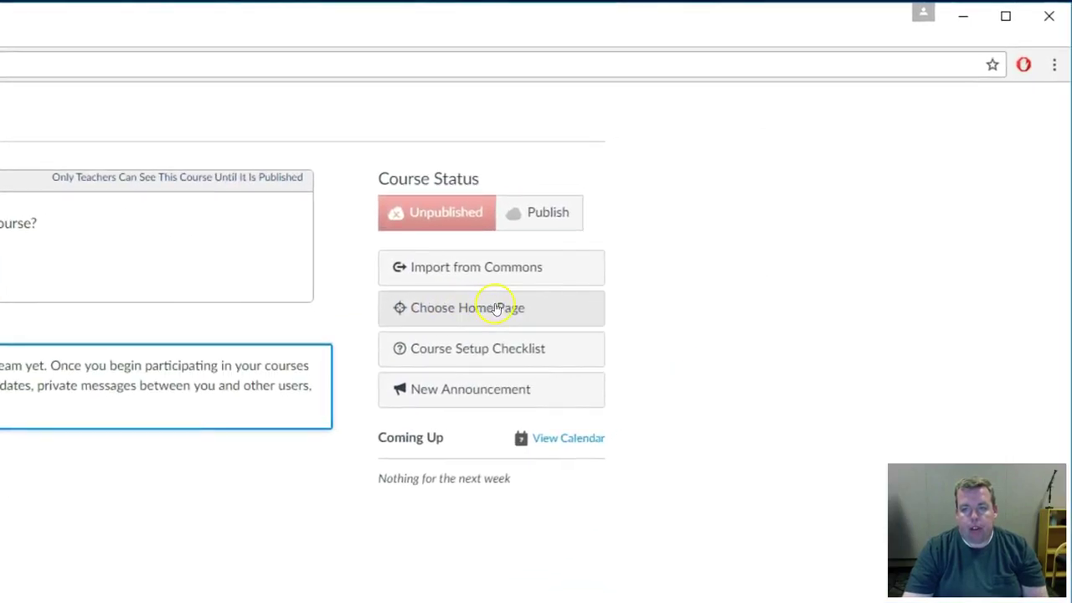
{"action": "left_click", "coordinate": [567, 258]}
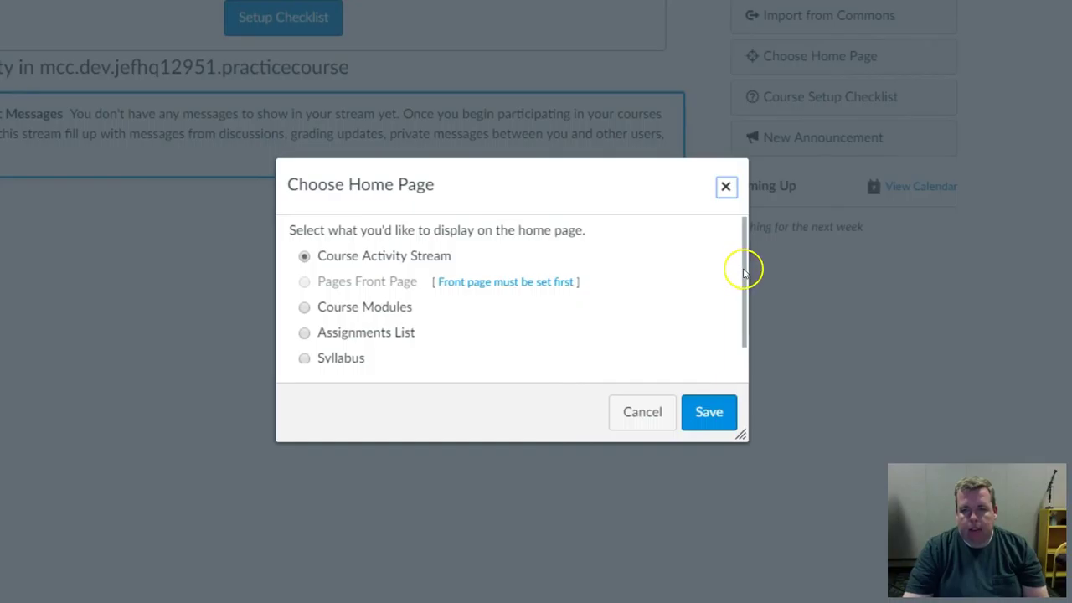
{"action": "scroll", "coordinate": [728, 277], "scroll_direction": "down", "scroll_amount": 1}
{"action": "left_click", "coordinate": [304, 341]}
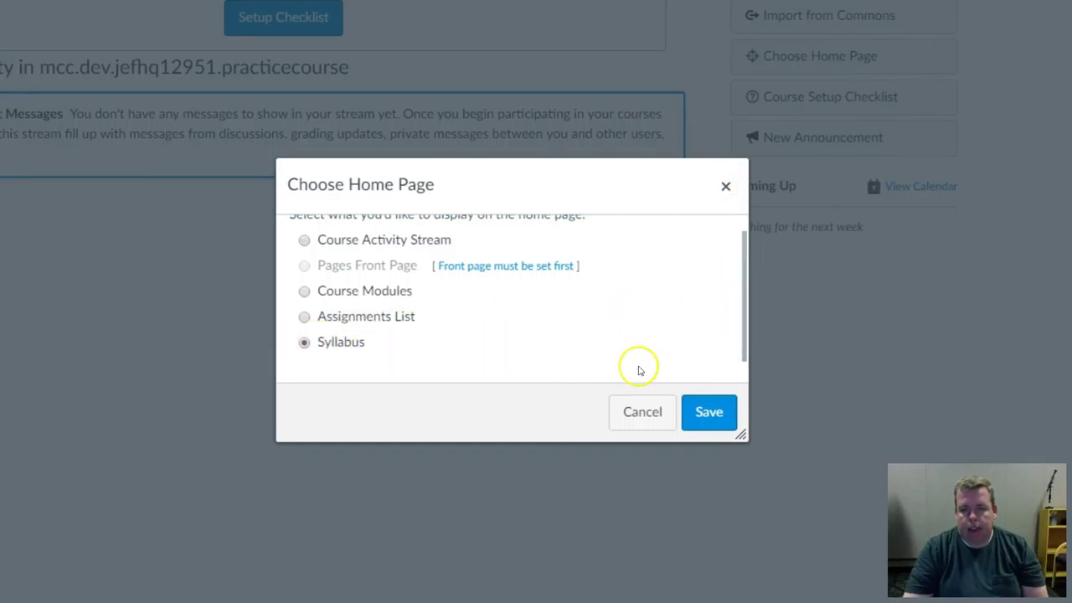
{"action": "left_click", "coordinate": [709, 411]}
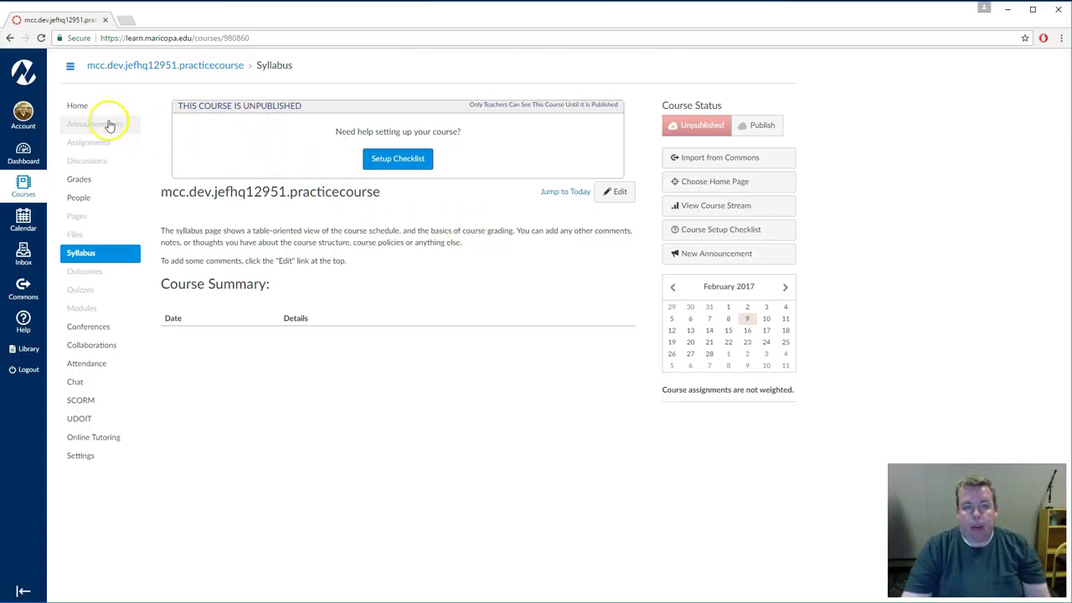
{"action": "left_click", "coordinate": [79, 108]}
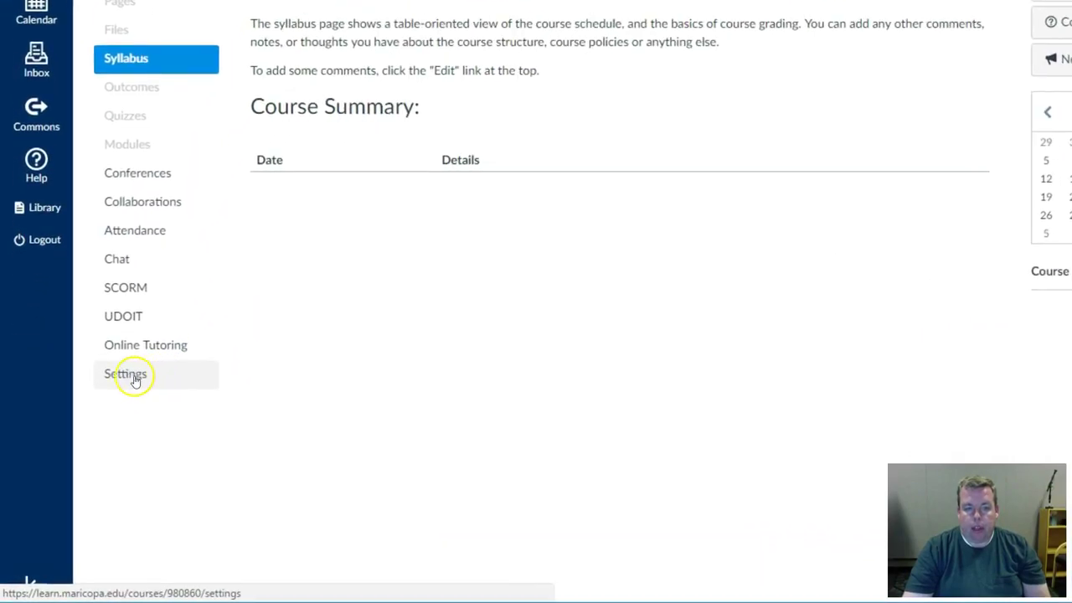
Step: In Settings > Navigation, drag Online Tutoring into the hidden items section
{"action": "left_click", "coordinate": [125, 380]}
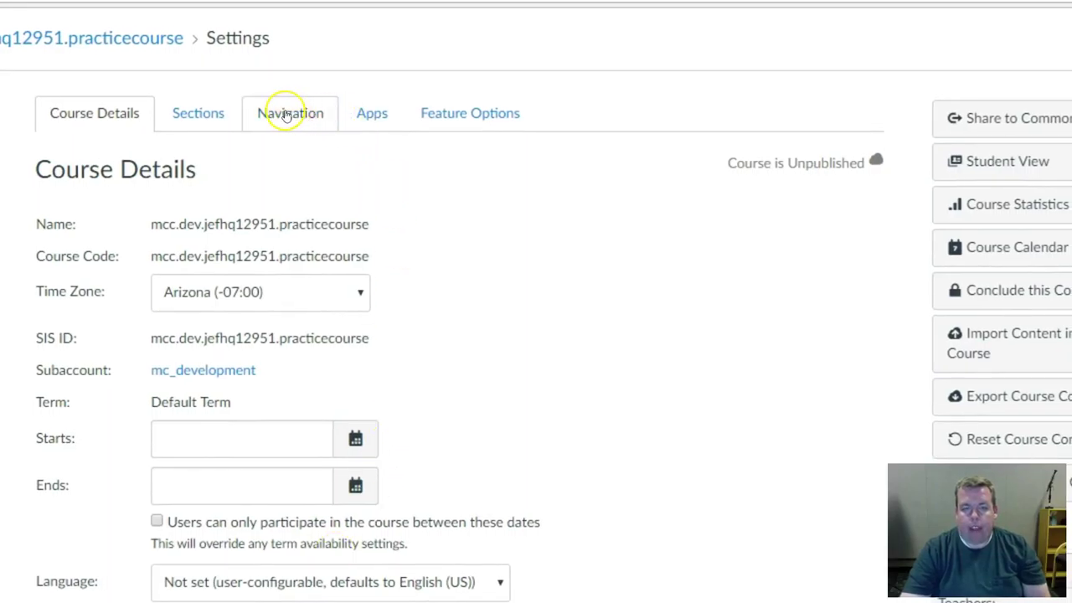
{"action": "left_click", "coordinate": [287, 114]}
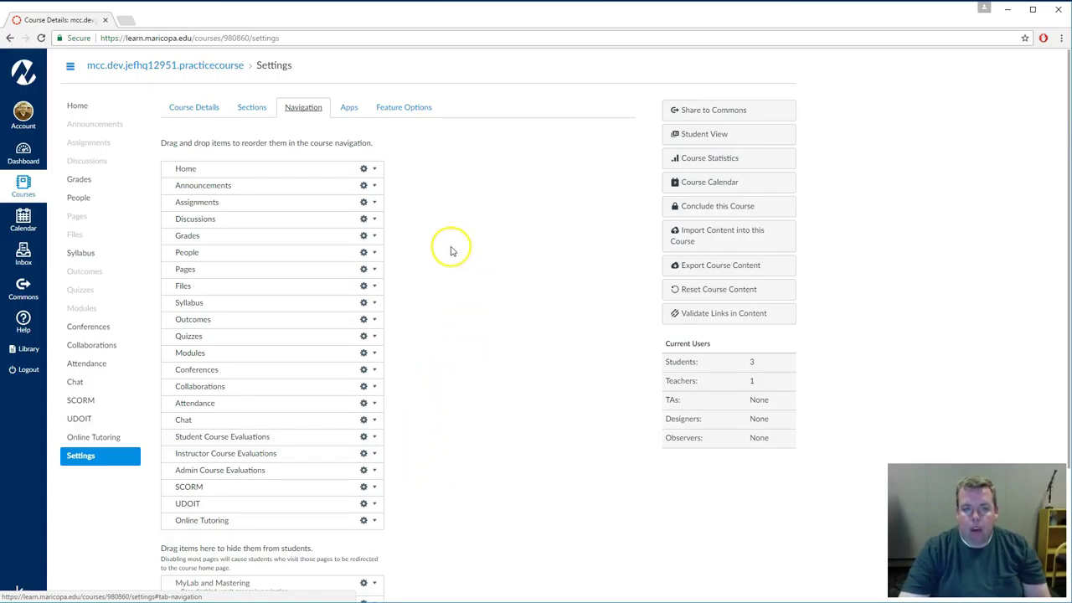
{"action": "scroll", "coordinate": [457, 427], "scroll_direction": "down", "scroll_amount": 1}
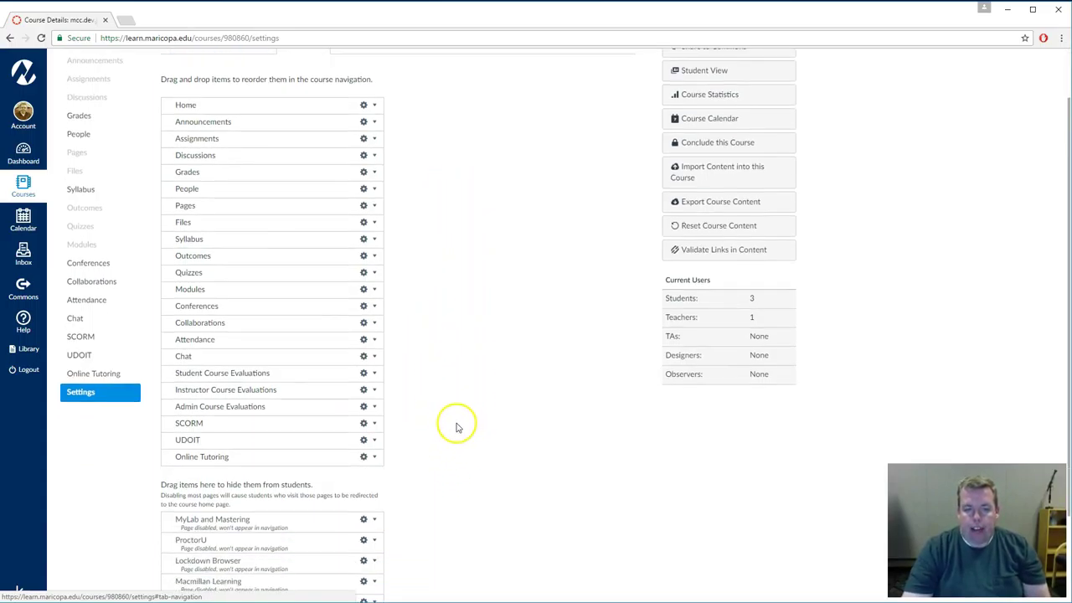
{"action": "scroll", "coordinate": [456, 427], "scroll_direction": "down", "scroll_amount": 1}
{"action": "left_click_drag", "start_coordinate": [239, 411], "coordinate": [241, 485]}
{"action": "scroll", "coordinate": [280, 409], "scroll_direction": "up", "scroll_amount": 2}
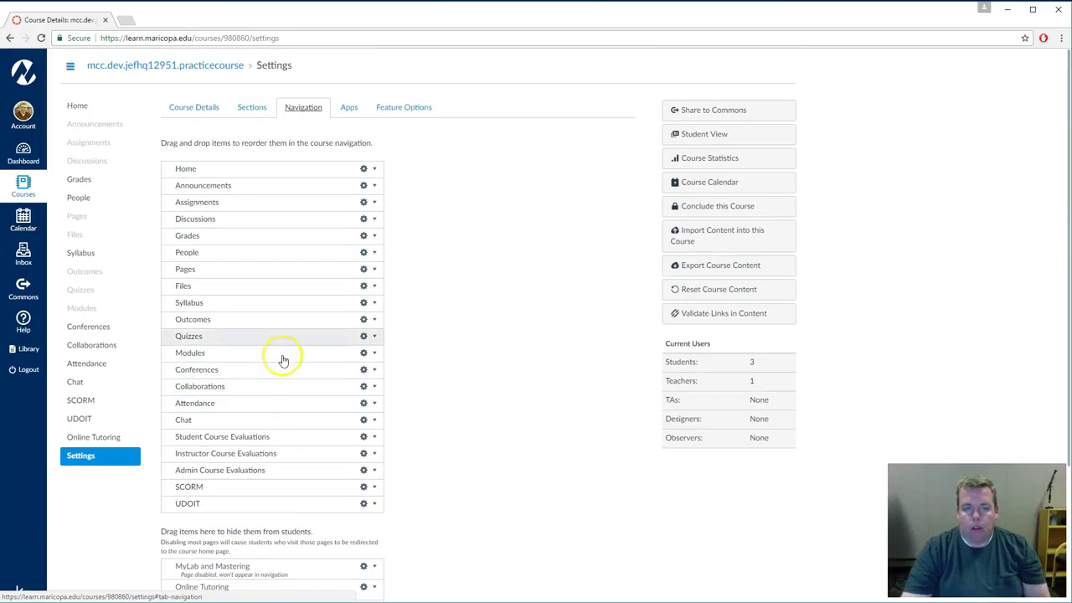
Step: Disable Announcements, Assignments, Discussions, People, Files, Syllabus and Quizzes in course navigation
{"action": "left_click", "coordinate": [374, 186]}
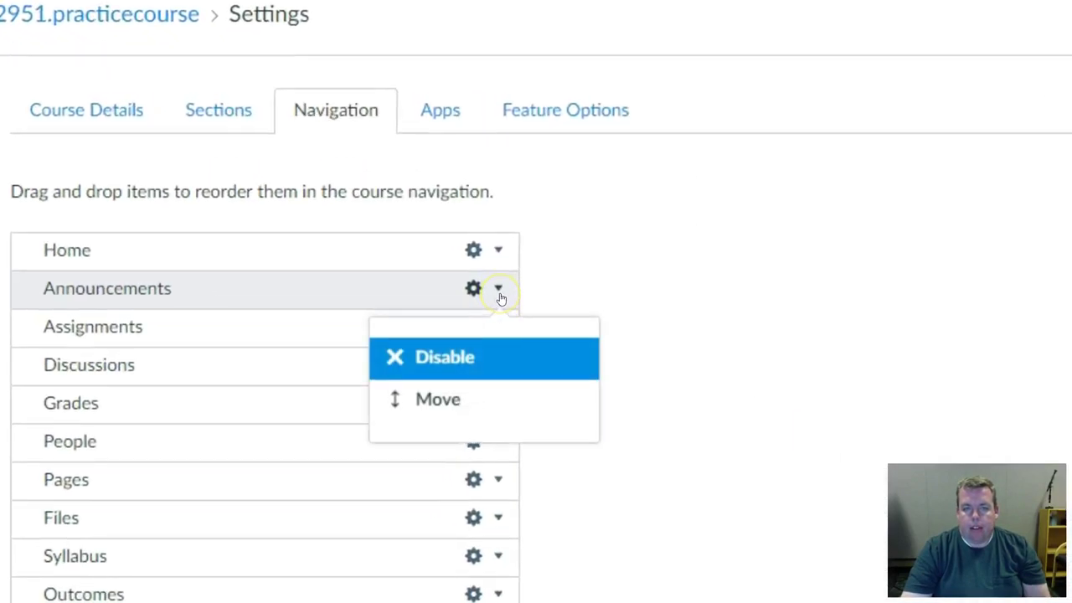
{"action": "left_click", "coordinate": [429, 370]}
{"action": "left_click", "coordinate": [429, 368]}
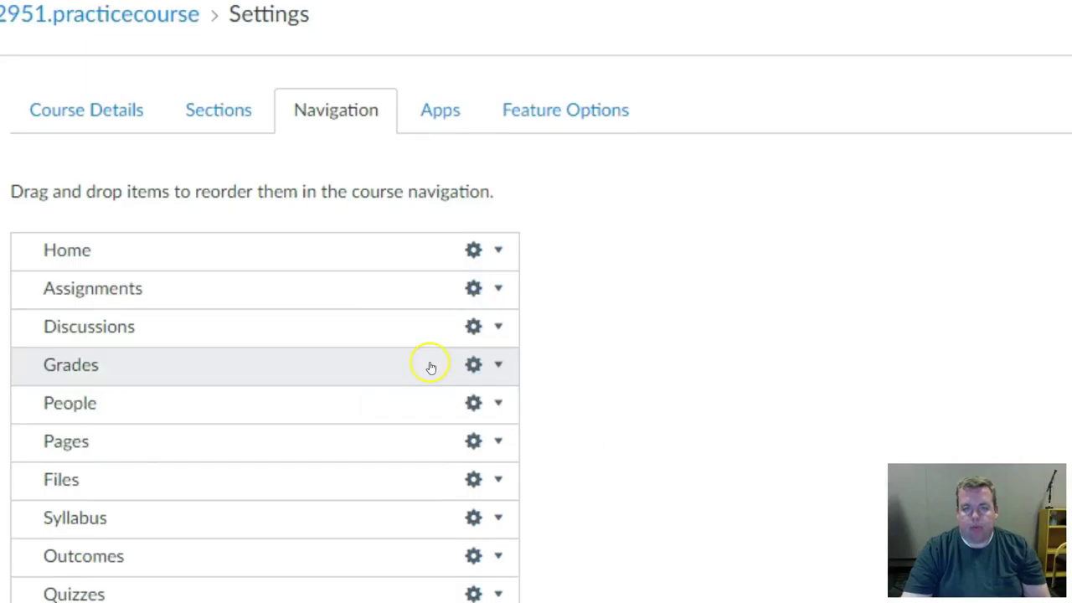
{"action": "left_click", "coordinate": [506, 289]}
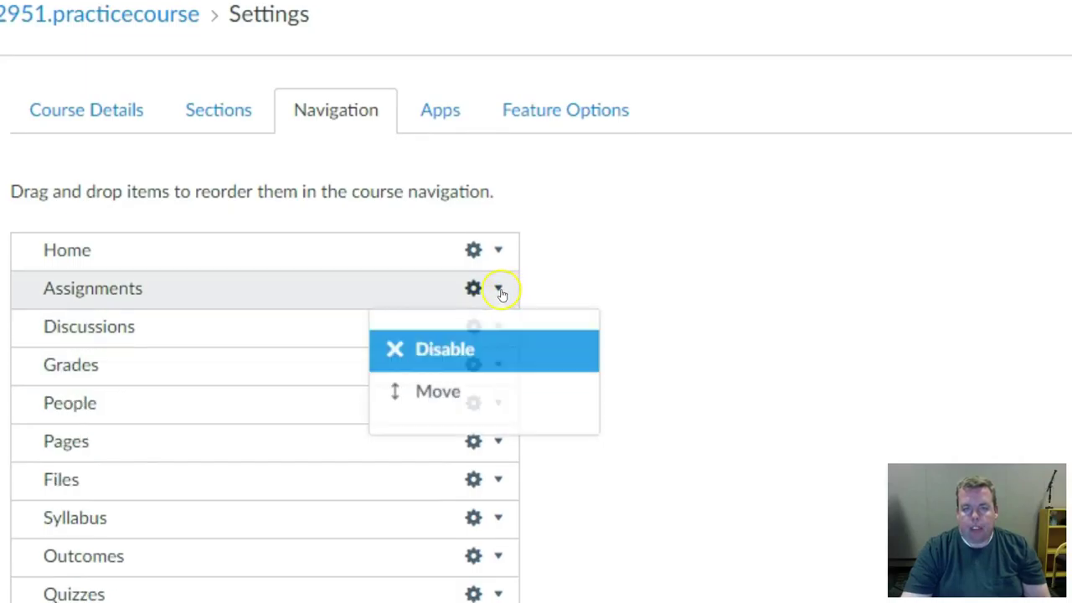
{"action": "left_click", "coordinate": [433, 374]}
{"action": "left_click", "coordinate": [499, 293]}
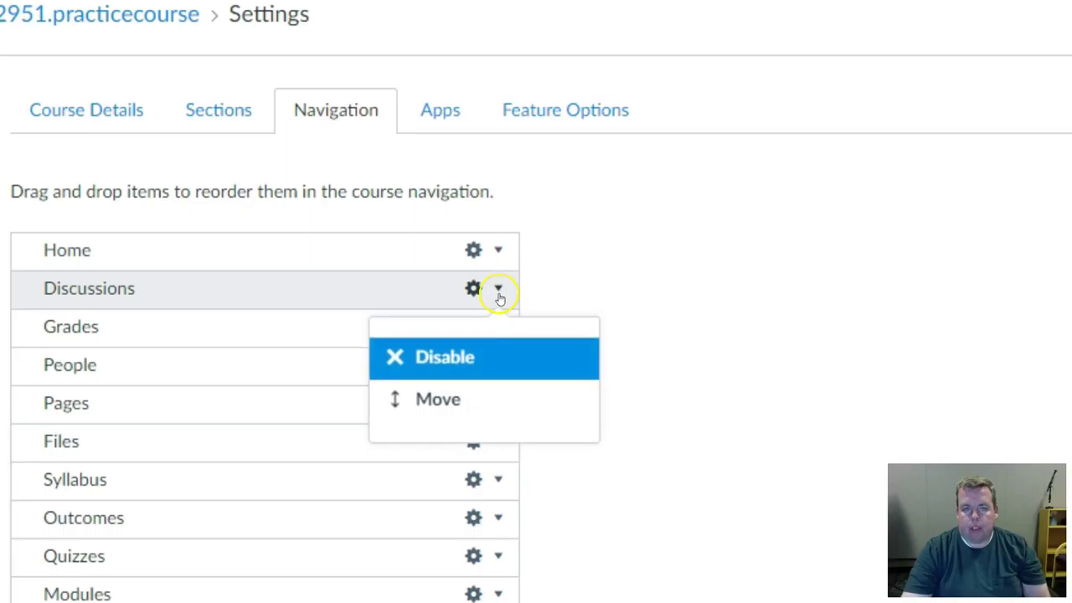
{"action": "left_click", "coordinate": [464, 353]}
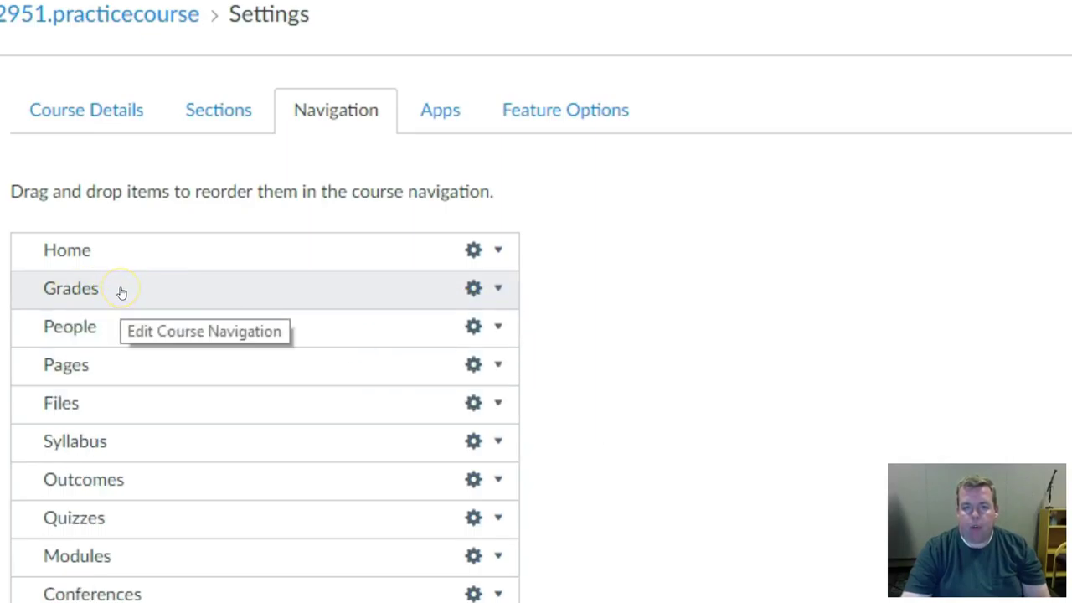
{"action": "left_click", "coordinate": [497, 327]}
{"action": "left_click", "coordinate": [445, 391]}
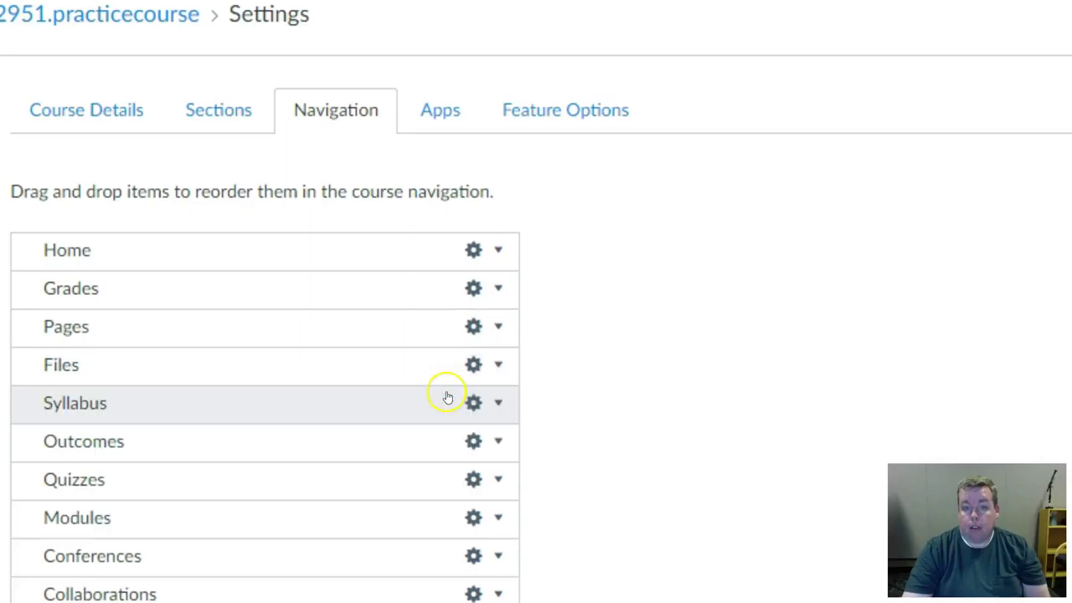
{"action": "left_click", "coordinate": [498, 368]}
{"action": "left_click", "coordinate": [430, 434]}
{"action": "left_click", "coordinate": [498, 373]}
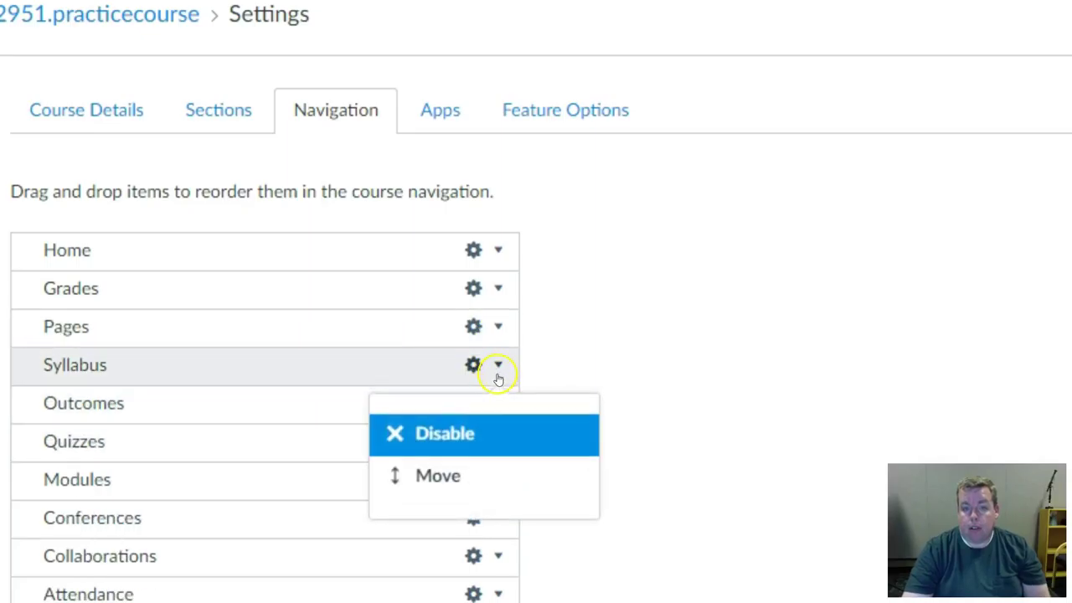
{"action": "left_click", "coordinate": [469, 429]}
{"action": "left_click", "coordinate": [494, 406]}
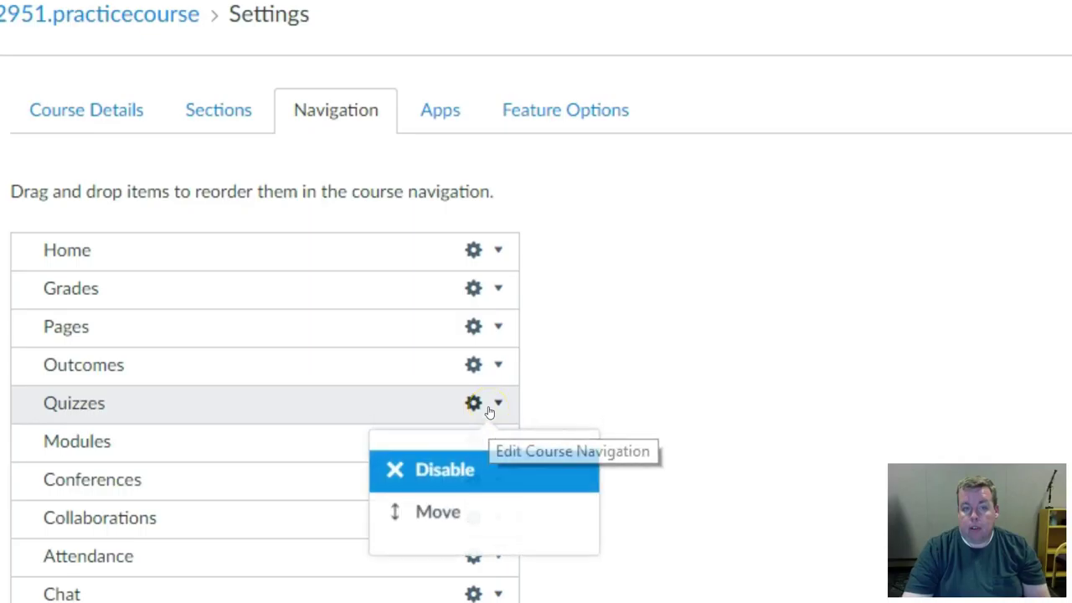
{"action": "left_click", "coordinate": [443, 469]}
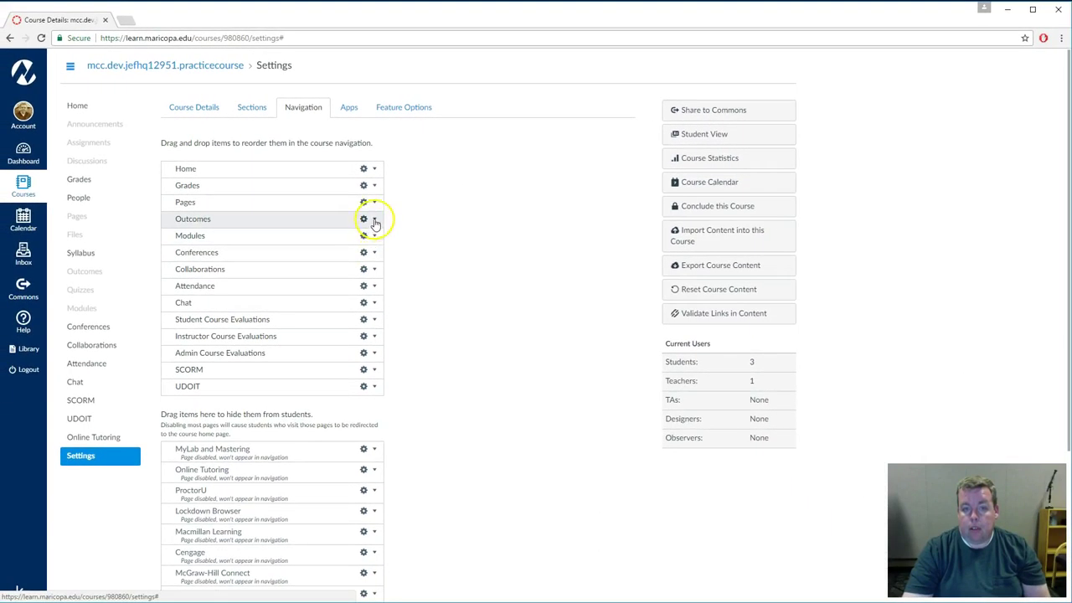
Step: Disable Outcomes, Modules, Conferences, Collaborations, Attendance and Chat in course navigation
{"action": "left_click", "coordinate": [375, 220]}
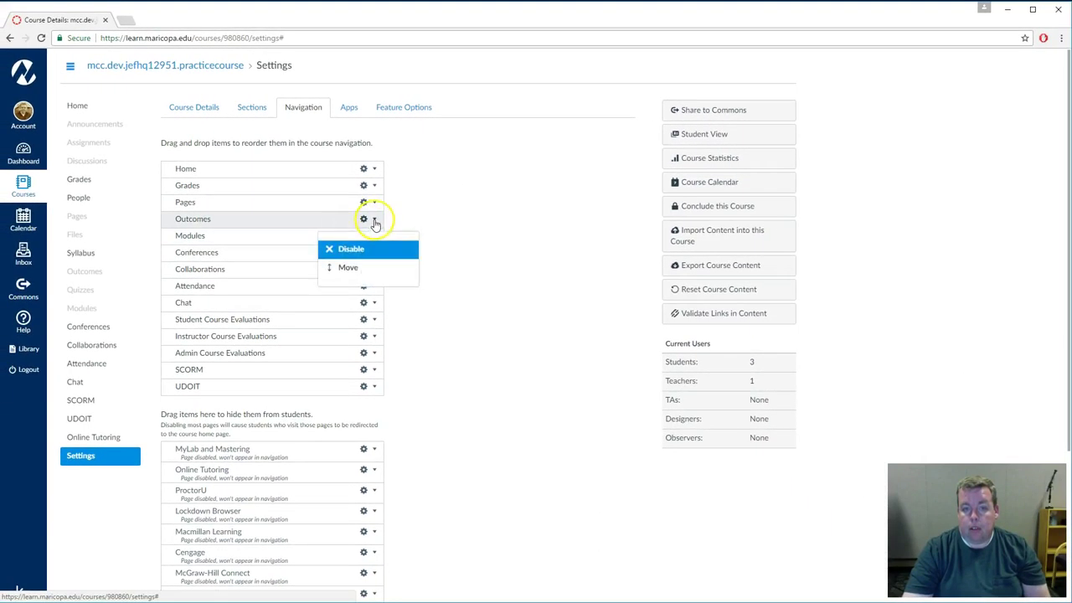
{"action": "left_click", "coordinate": [366, 247]}
{"action": "left_click", "coordinate": [375, 221]}
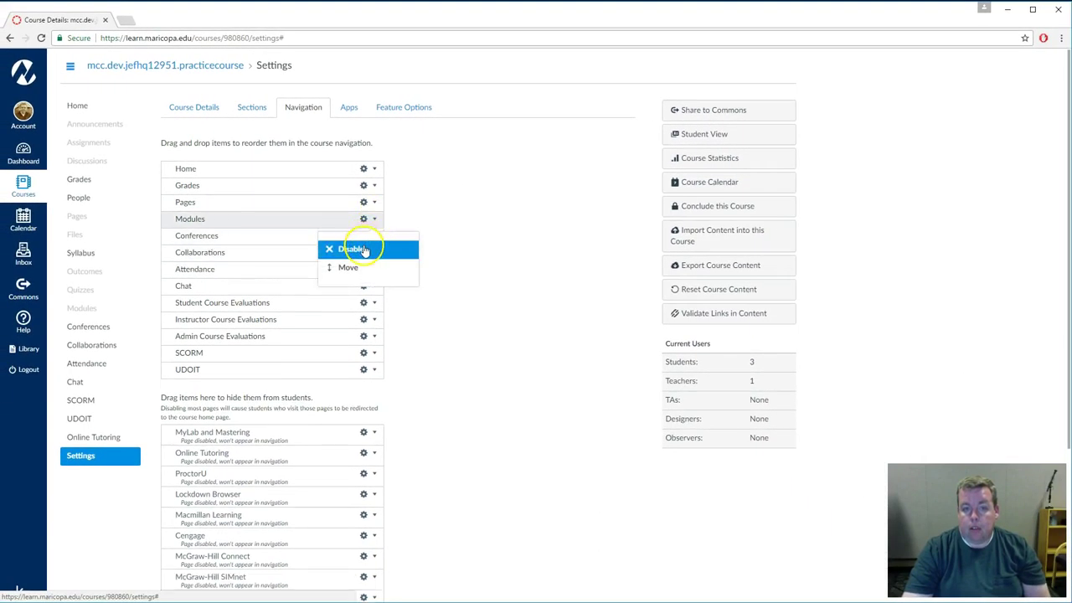
{"action": "left_click", "coordinate": [366, 247]}
{"action": "left_click", "coordinate": [375, 221]}
{"action": "left_click", "coordinate": [366, 247]}
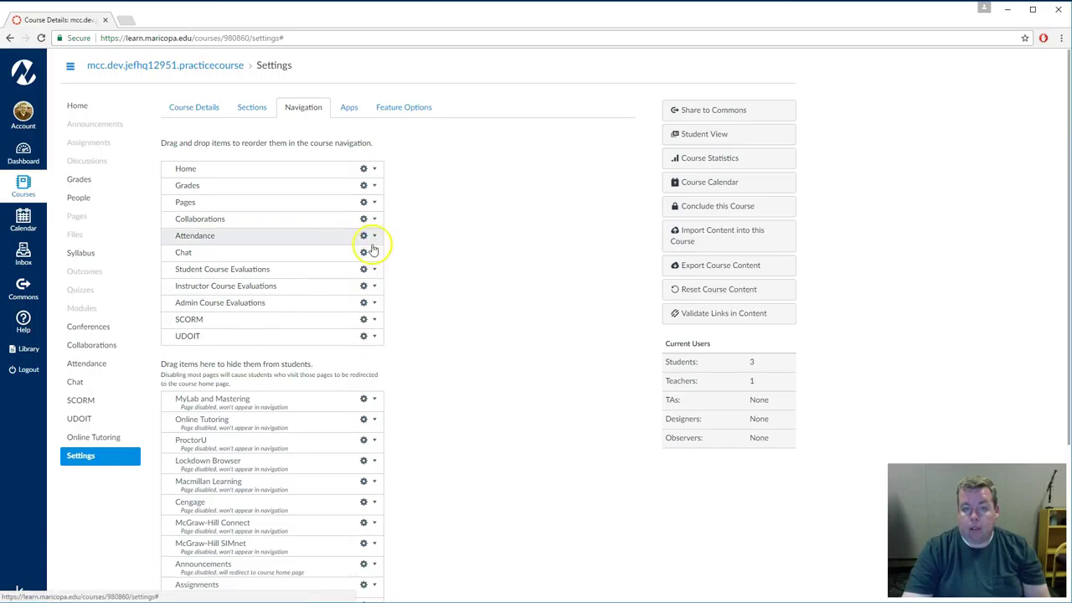
{"action": "left_click", "coordinate": [374, 221]}
{"action": "left_click", "coordinate": [366, 247]}
{"action": "left_click", "coordinate": [374, 221]}
{"action": "left_click", "coordinate": [366, 249]}
{"action": "left_click", "coordinate": [374, 221]}
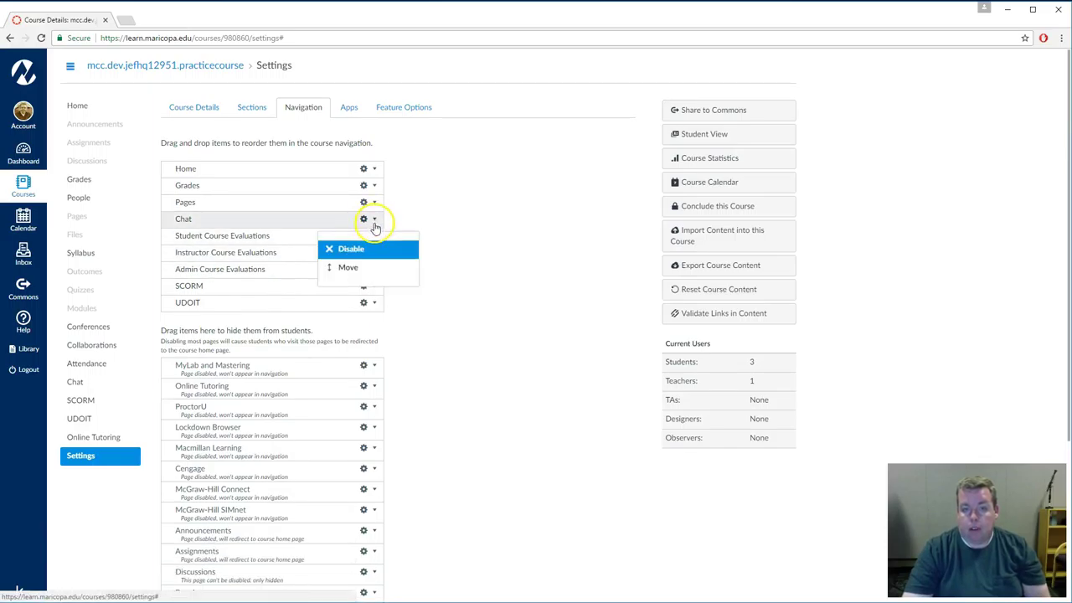
{"action": "left_click", "coordinate": [366, 248]}
Step: Disable Student, Admin and Instructor Course Evaluations, SCORM, Pages and UDOIT
{"action": "left_click", "coordinate": [375, 221]}
{"action": "left_click", "coordinate": [366, 249]}
{"action": "left_click", "coordinate": [374, 252]}
{"action": "left_click", "coordinate": [366, 281]}
{"action": "left_click", "coordinate": [374, 235]}
{"action": "left_click", "coordinate": [366, 263]}
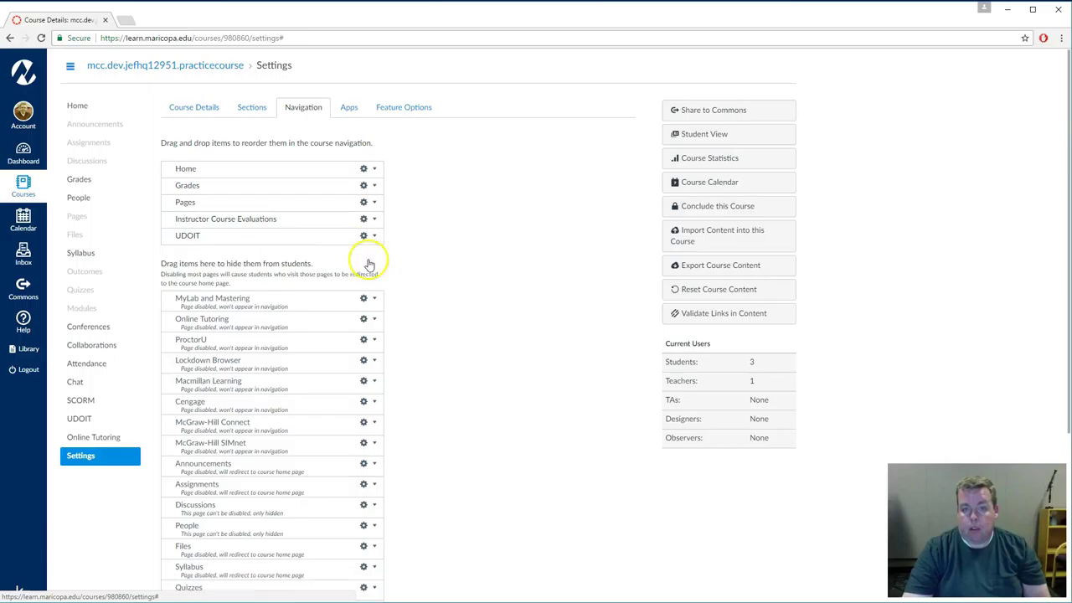
{"action": "left_click", "coordinate": [374, 219]}
{"action": "left_click", "coordinate": [366, 246]}
{"action": "left_click", "coordinate": [374, 202]}
{"action": "left_click", "coordinate": [365, 230]}
{"action": "left_click", "coordinate": [374, 205]}
{"action": "left_click", "coordinate": [369, 231]}
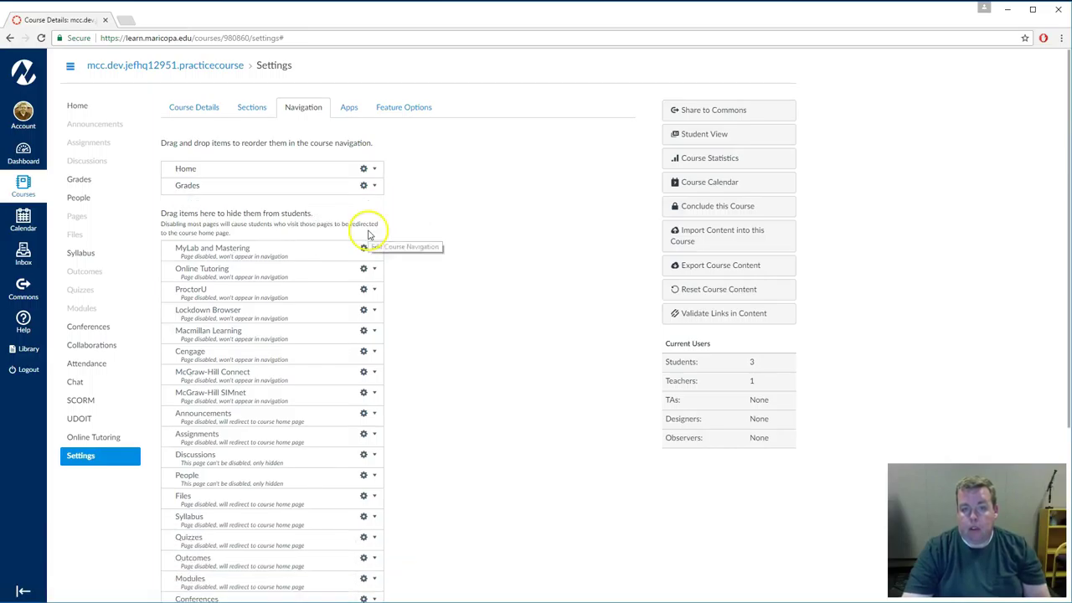
Step: Save the Navigation tab so only Home and Grades stay visible to students
{"action": "scroll", "coordinate": [411, 263], "scroll_direction": "down", "scroll_amount": 2}
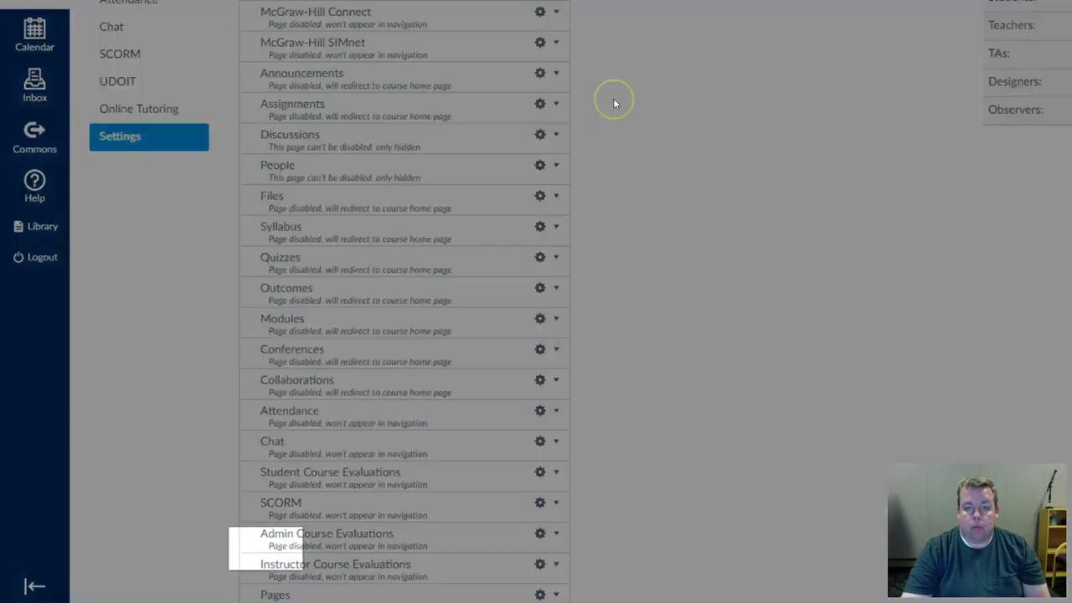
{"action": "scroll", "coordinate": [614, 102], "scroll_direction": "down", "scroll_amount": 2}
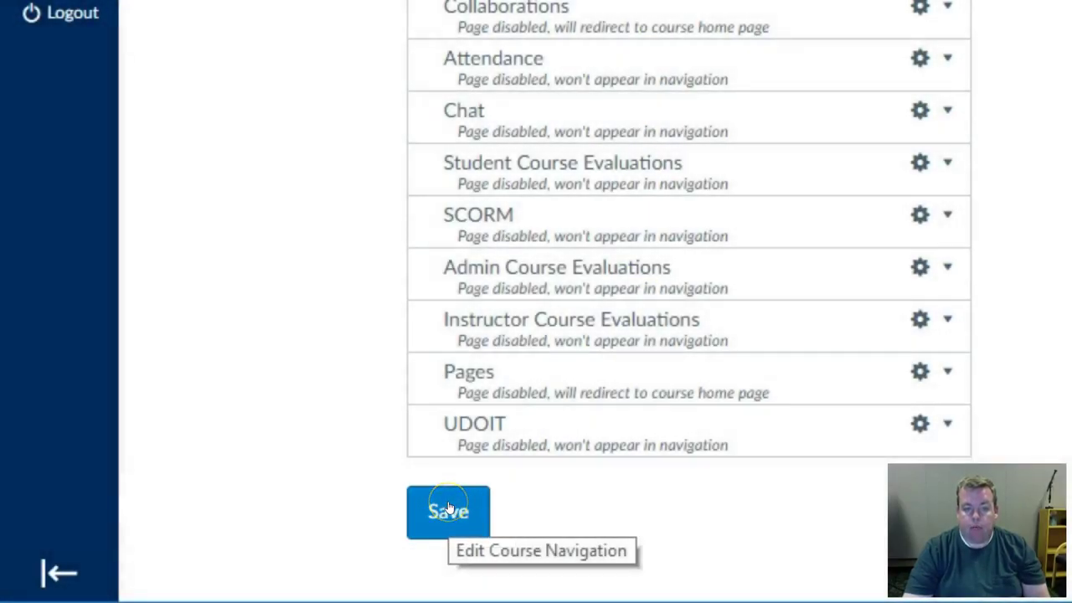
{"action": "left_click", "coordinate": [449, 508]}
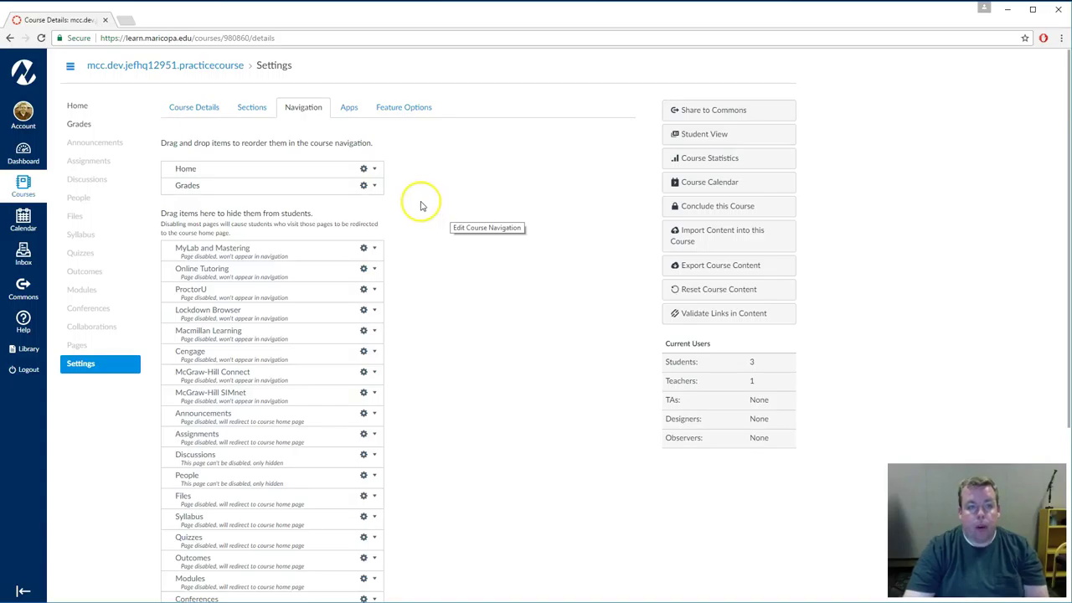
Step: From Home, put the Syllabus description into edit mode and place the cursor in the editor
{"action": "left_click", "coordinate": [77, 107]}
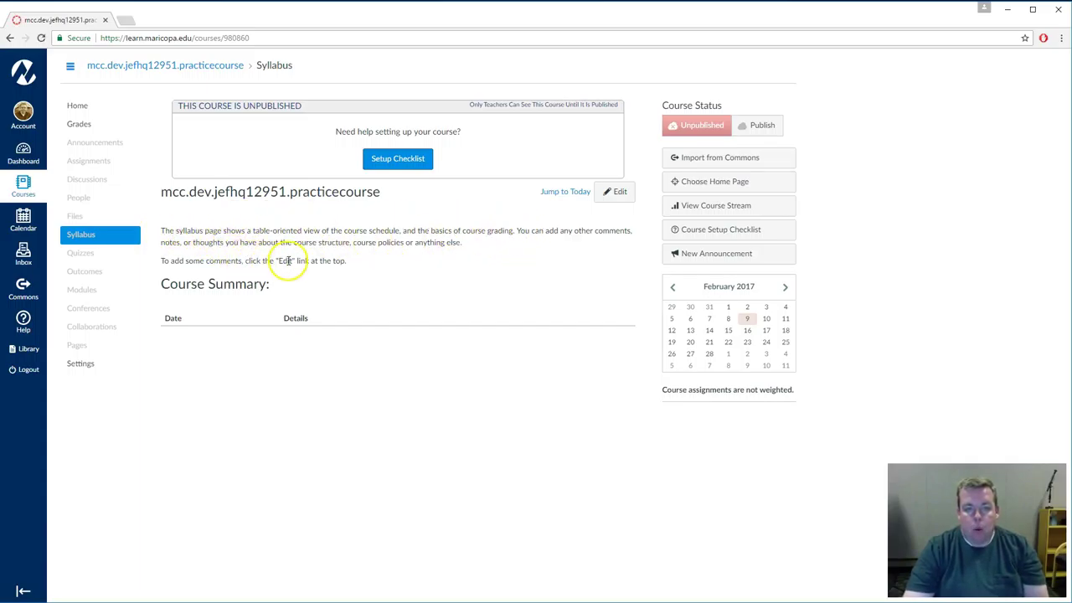
{"action": "left_click", "coordinate": [620, 193]}
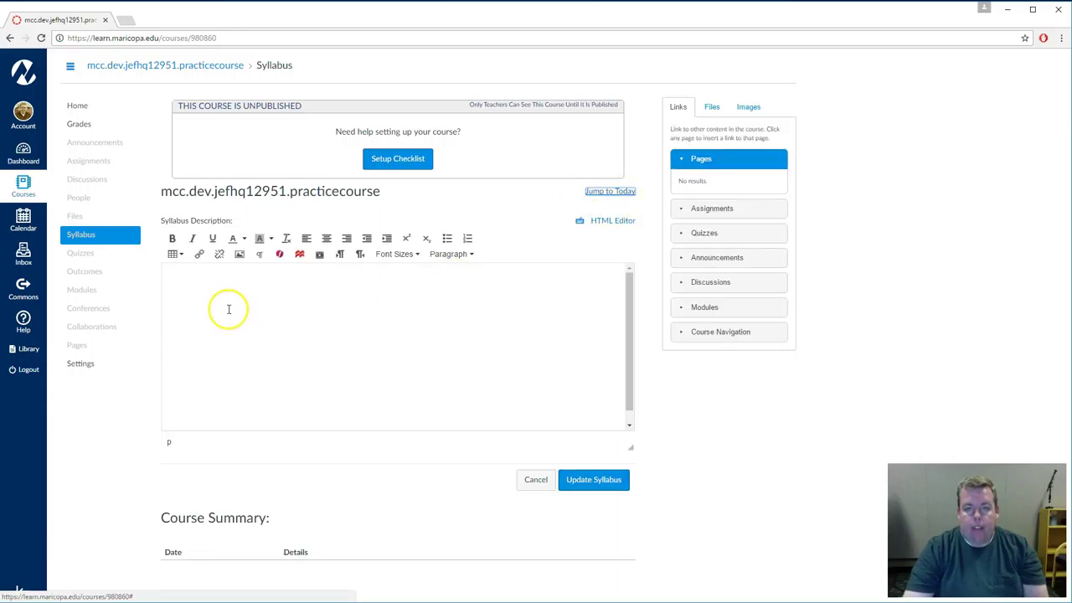
{"action": "left_click", "coordinate": [220, 299]}
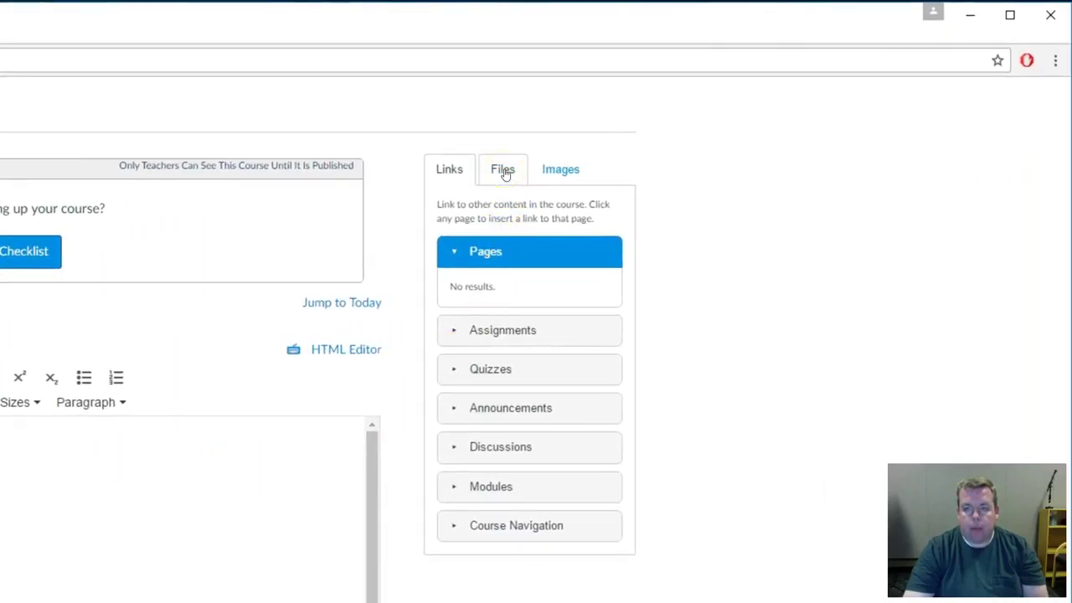
Step: Upload Course Syllabus.docx from the Desktop via the Files tab, inserting it as a link
{"action": "left_click", "coordinate": [503, 171]}
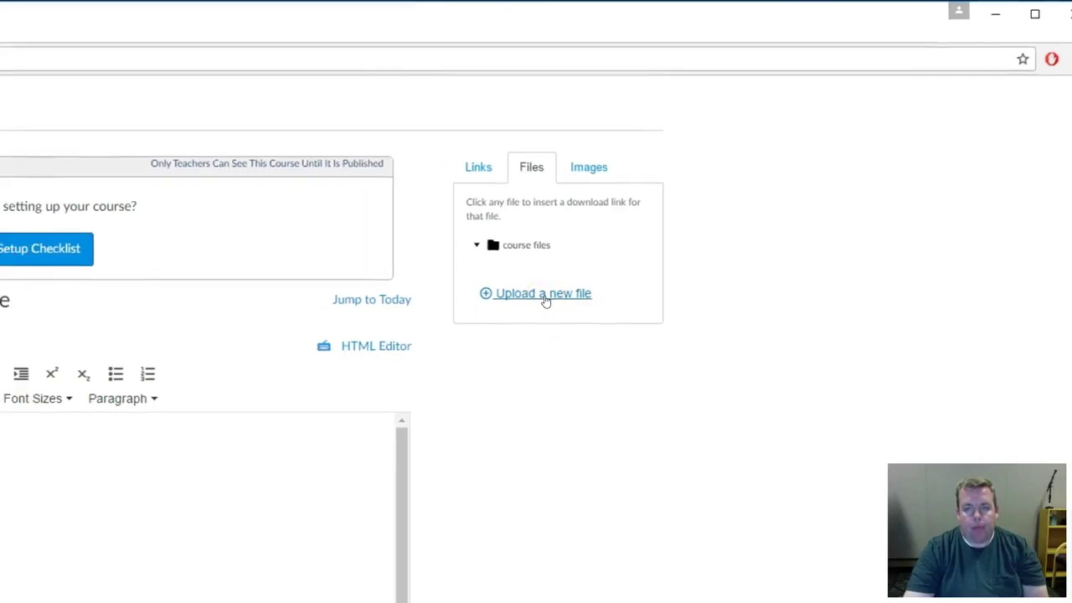
{"action": "left_click", "coordinate": [517, 297]}
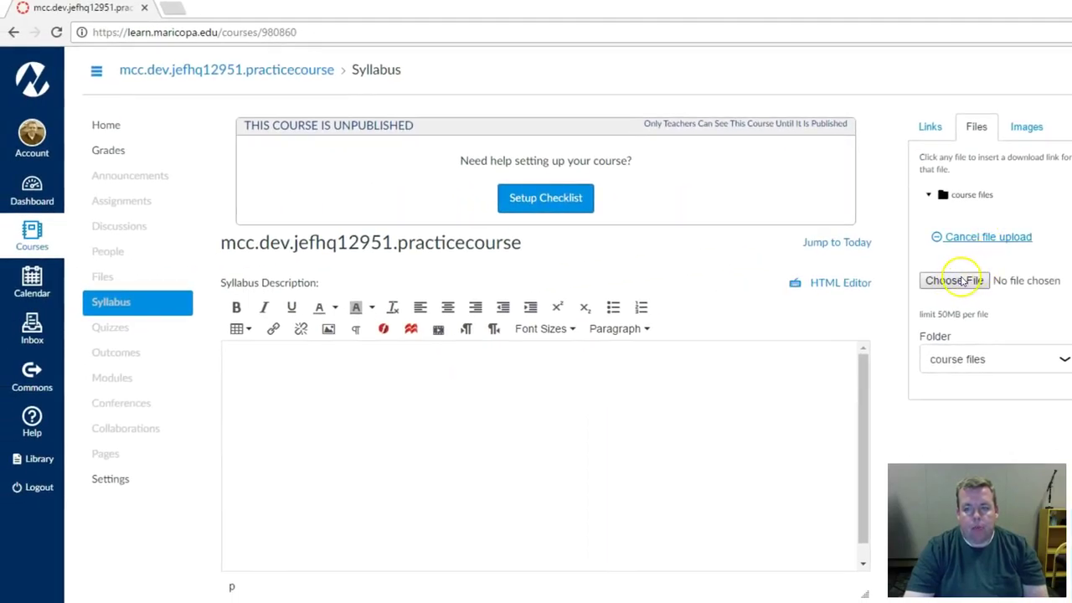
{"action": "left_click", "coordinate": [965, 283]}
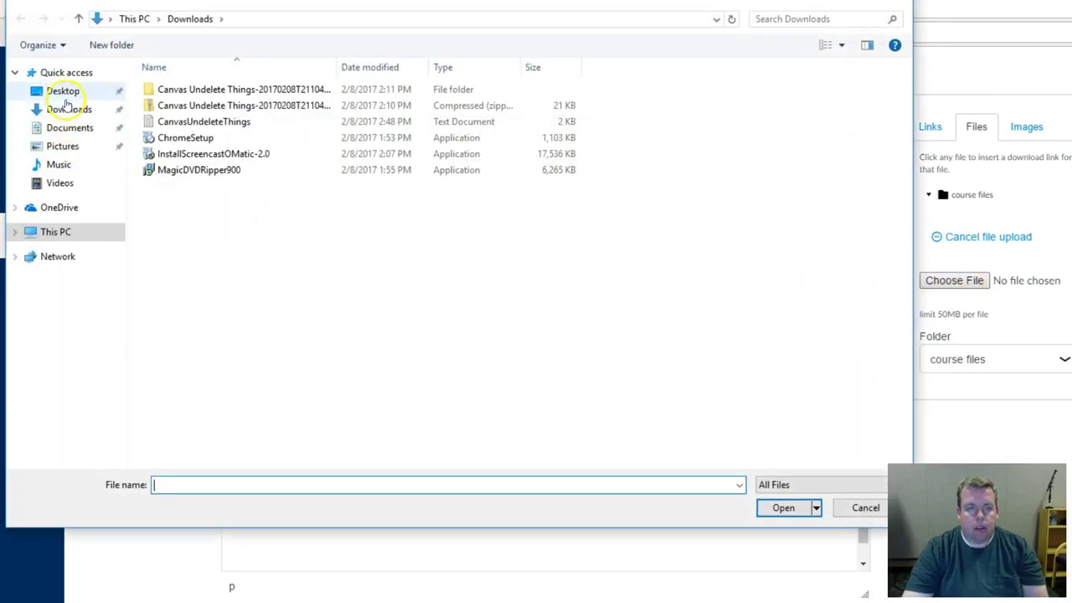
{"action": "left_click", "coordinate": [63, 90]}
{"action": "left_click", "coordinate": [172, 90]}
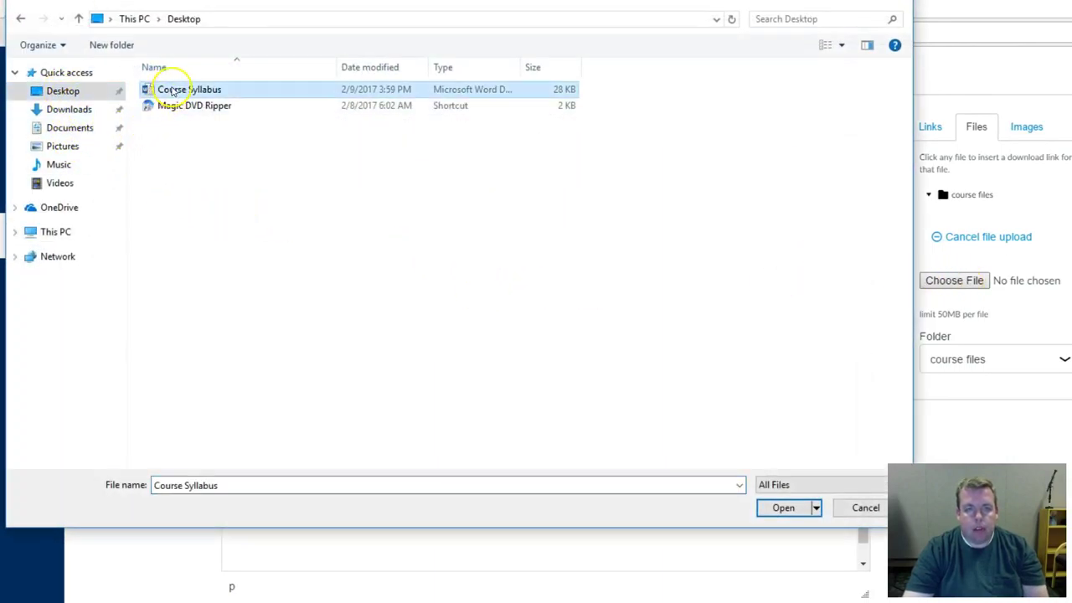
{"action": "left_click", "coordinate": [783, 507]}
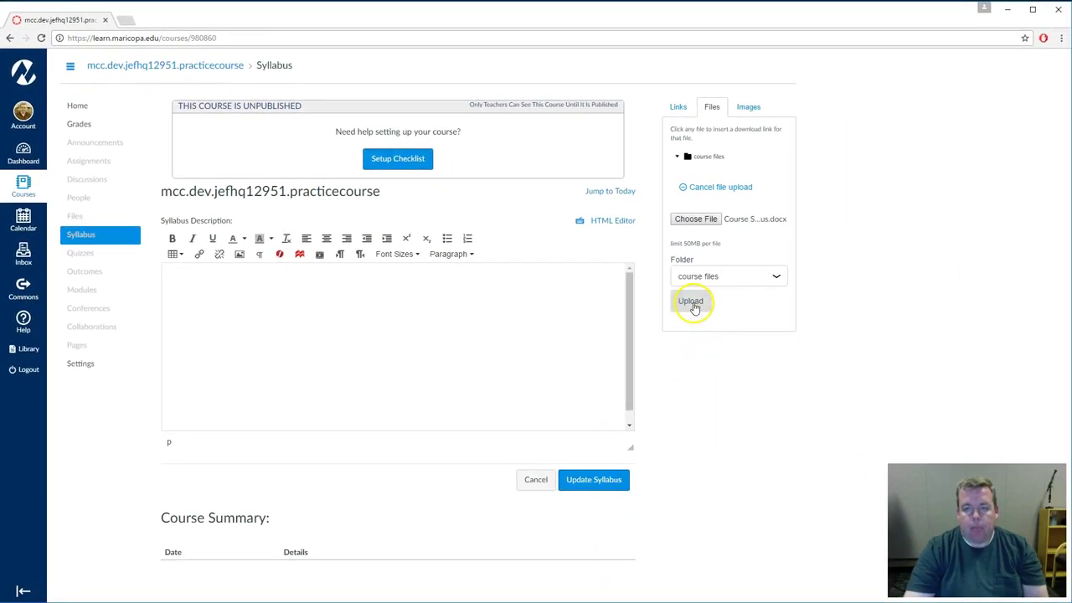
{"action": "left_click", "coordinate": [691, 303]}
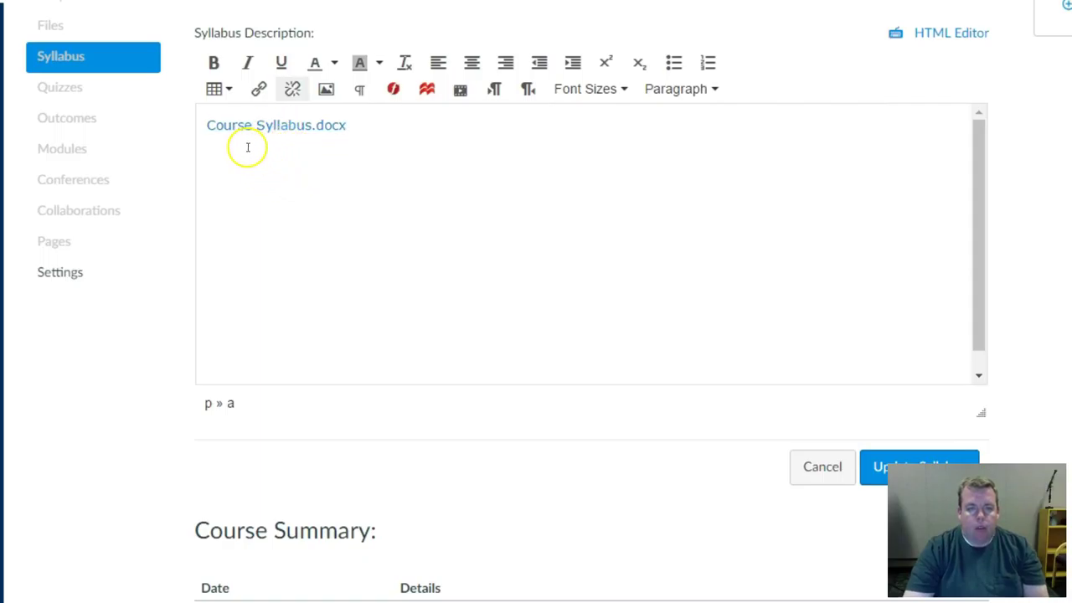
Step: Enable 'Auto-open the inline preview' on the Course Syllabus.docx link and update it
{"action": "left_click", "coordinate": [271, 138]}
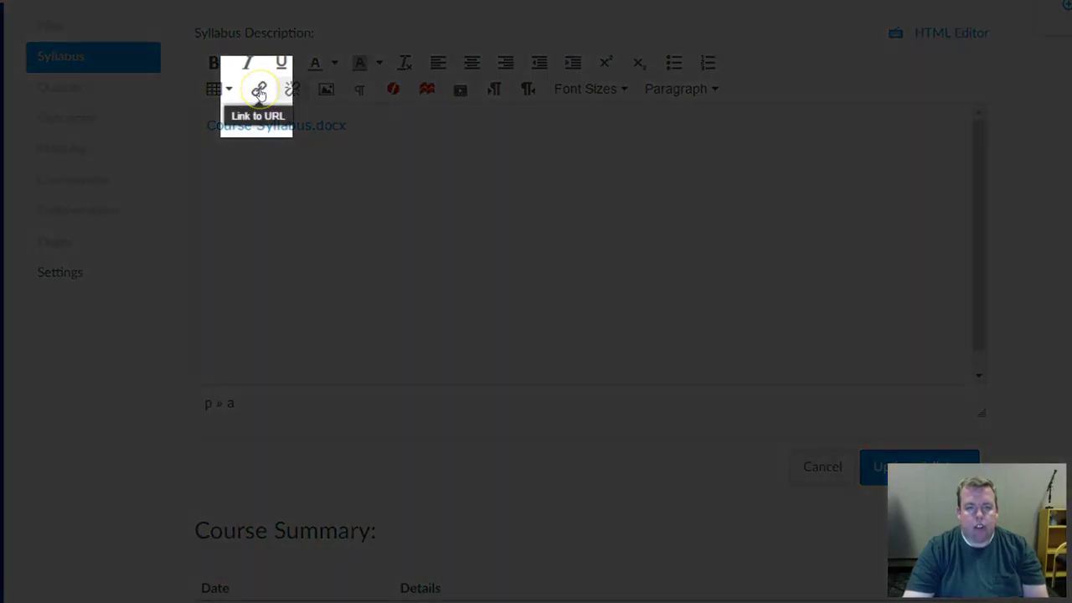
{"action": "left_click", "coordinate": [259, 90]}
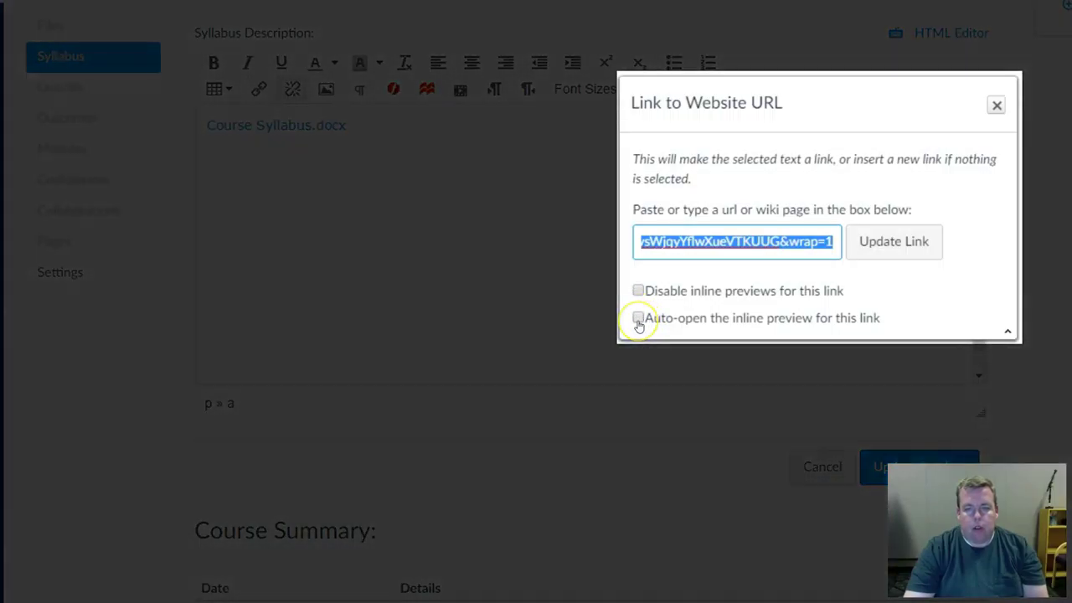
{"action": "left_click", "coordinate": [638, 319]}
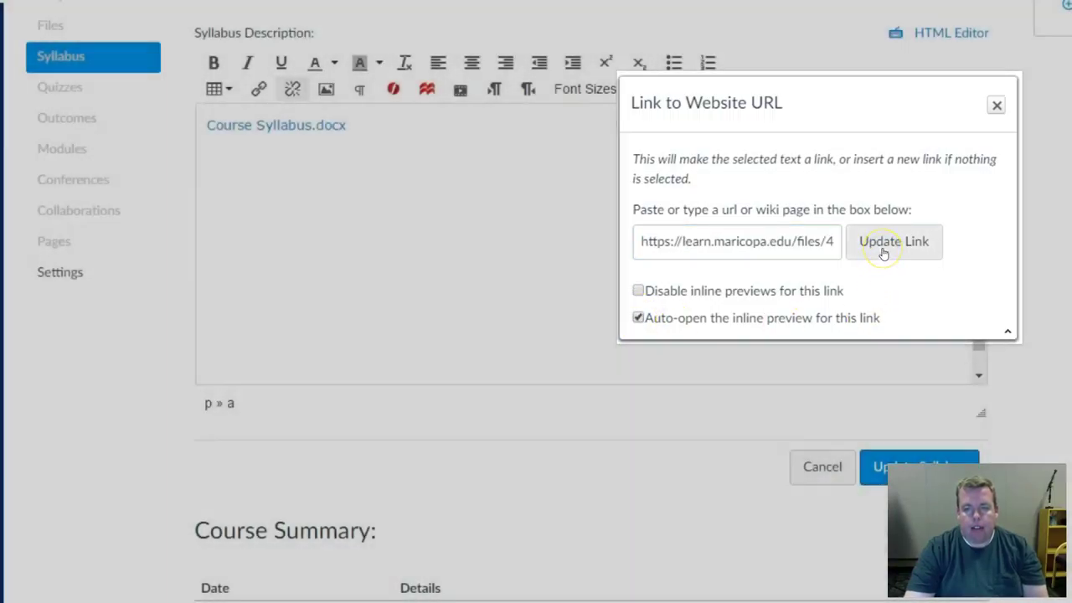
{"action": "left_click", "coordinate": [883, 248]}
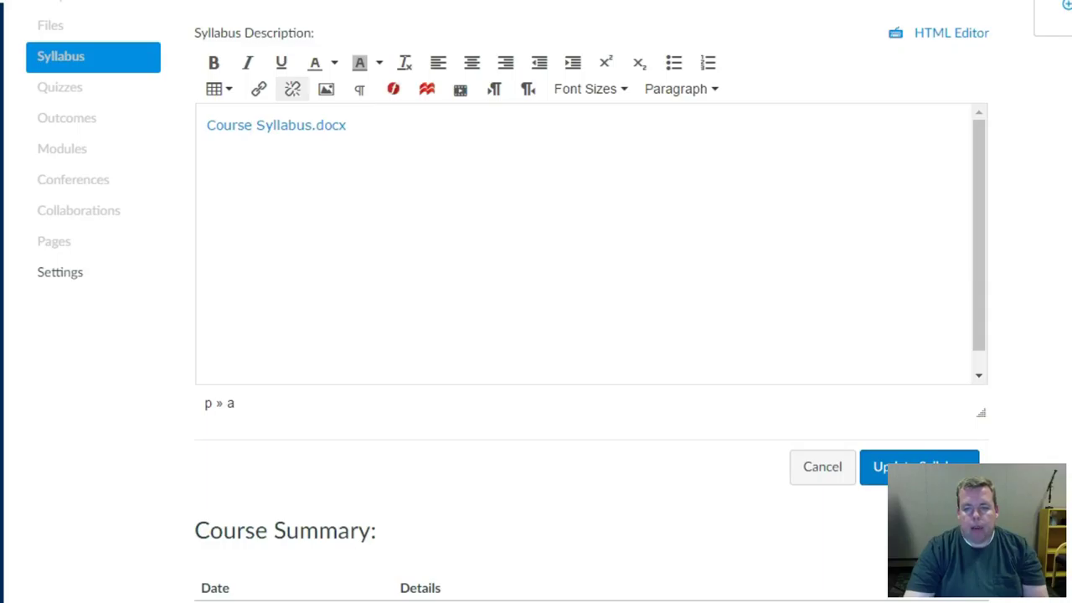
Step: Update the syllabus and scroll through the 8-page Course Syllabus.docx inline preview
{"action": "left_click", "coordinate": [918, 466]}
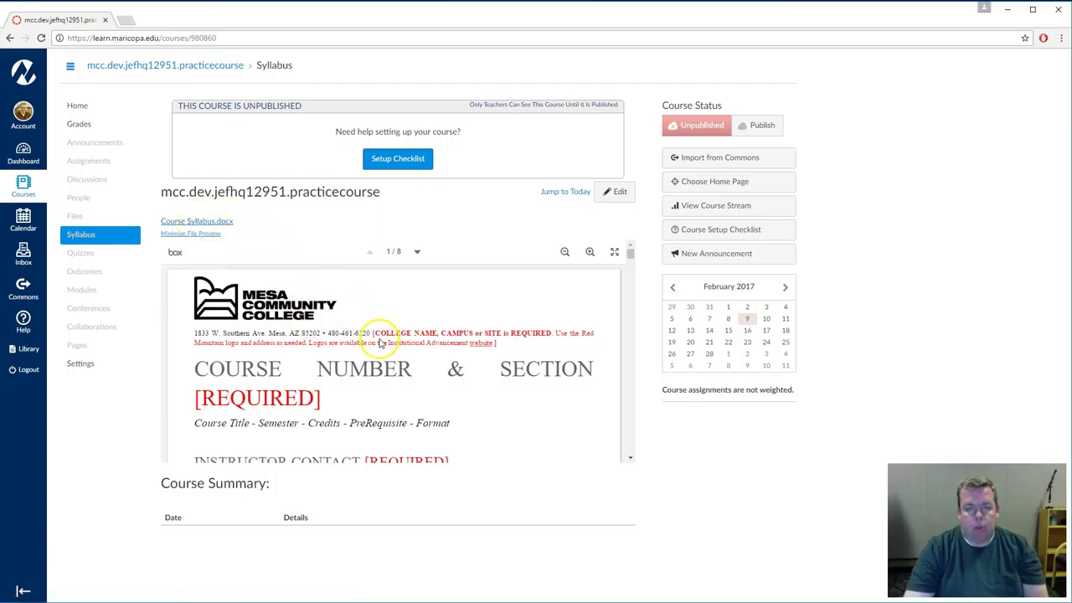
{"action": "scroll", "coordinate": [383, 327], "scroll_direction": "down", "scroll_amount": 3}
{"action": "scroll", "coordinate": [380, 339], "scroll_direction": "down", "scroll_amount": 5}
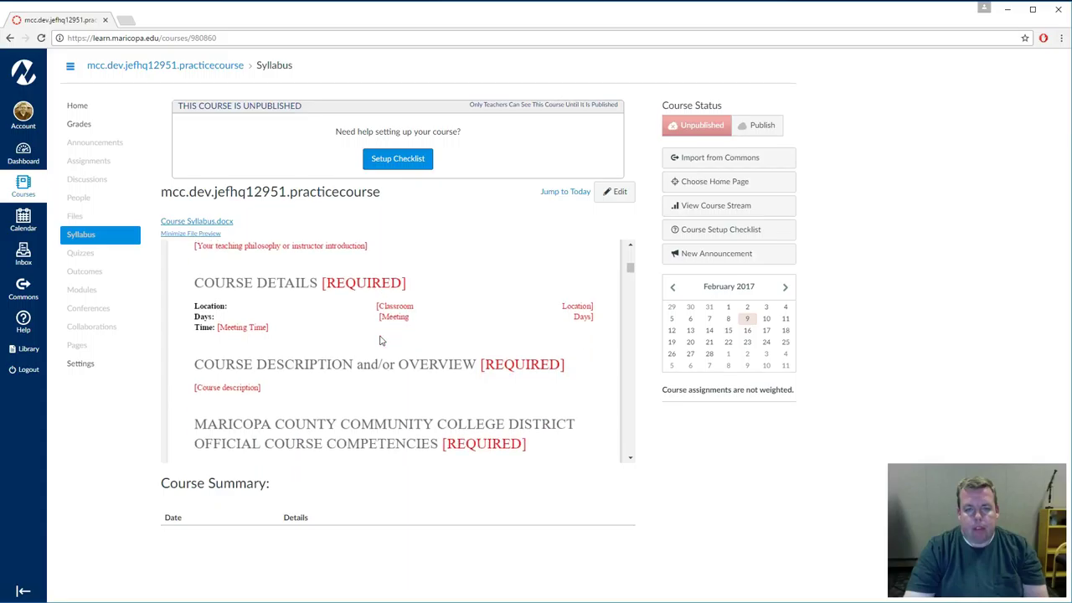
{"action": "scroll", "coordinate": [381, 339], "scroll_direction": "up", "scroll_amount": 8}
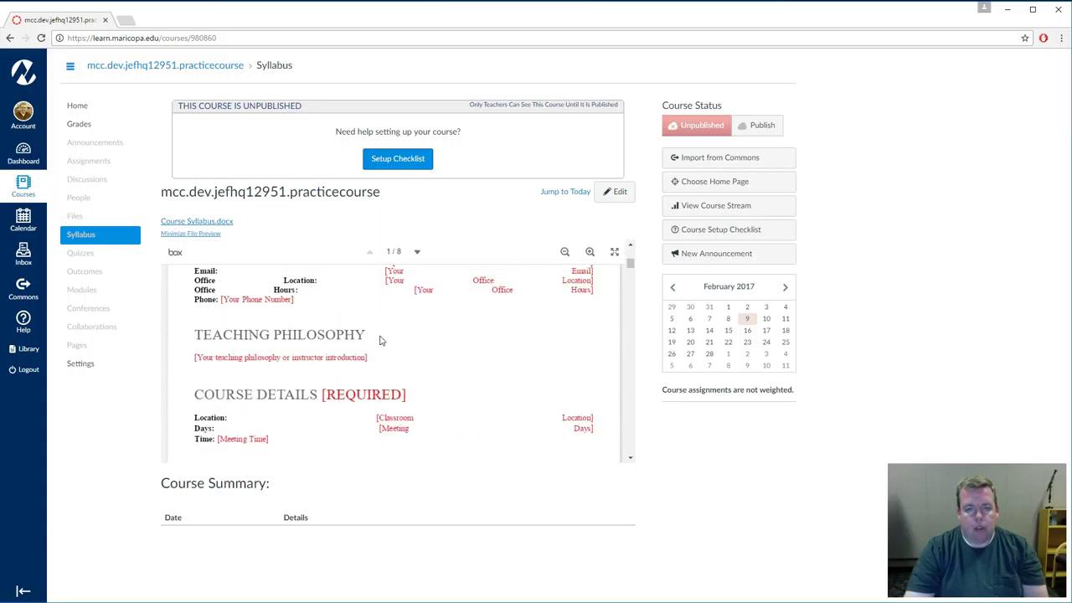
{"action": "left_click", "coordinate": [494, 226]}
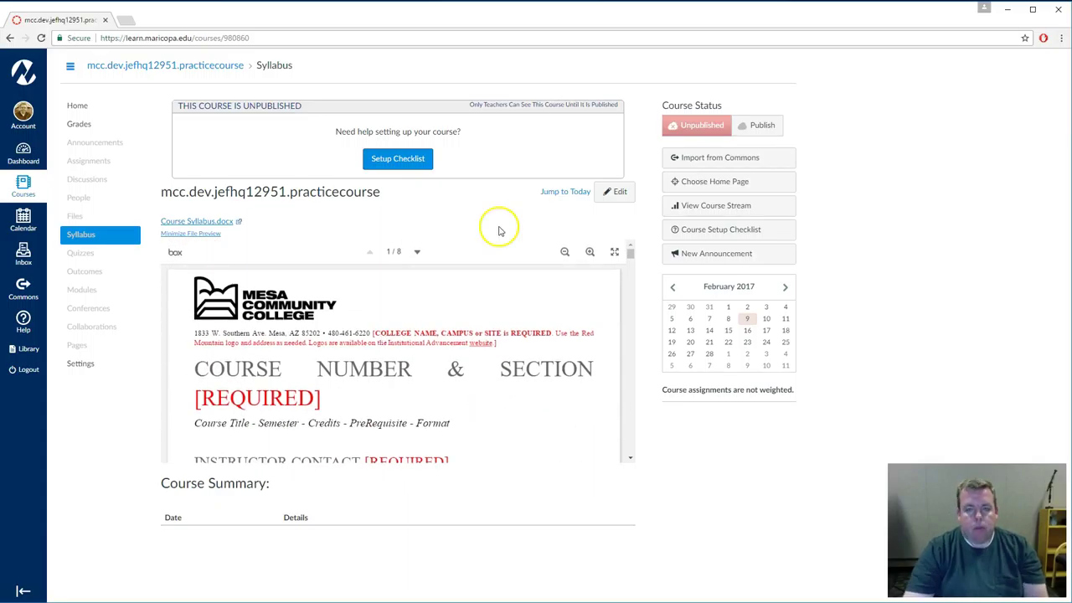
Step: Add 'Week 1 Assignment' to the Assignments group, due Feb 16, 2017, 50 points, published
{"action": "left_click", "coordinate": [84, 163]}
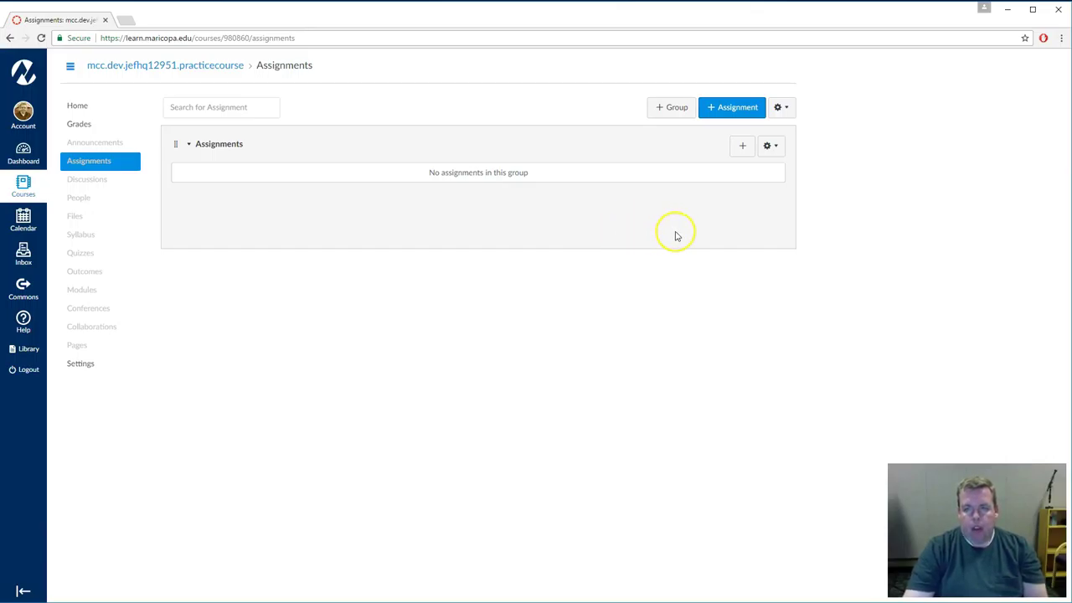
{"action": "left_click", "coordinate": [741, 149]}
{"action": "left_click", "coordinate": [551, 310]}
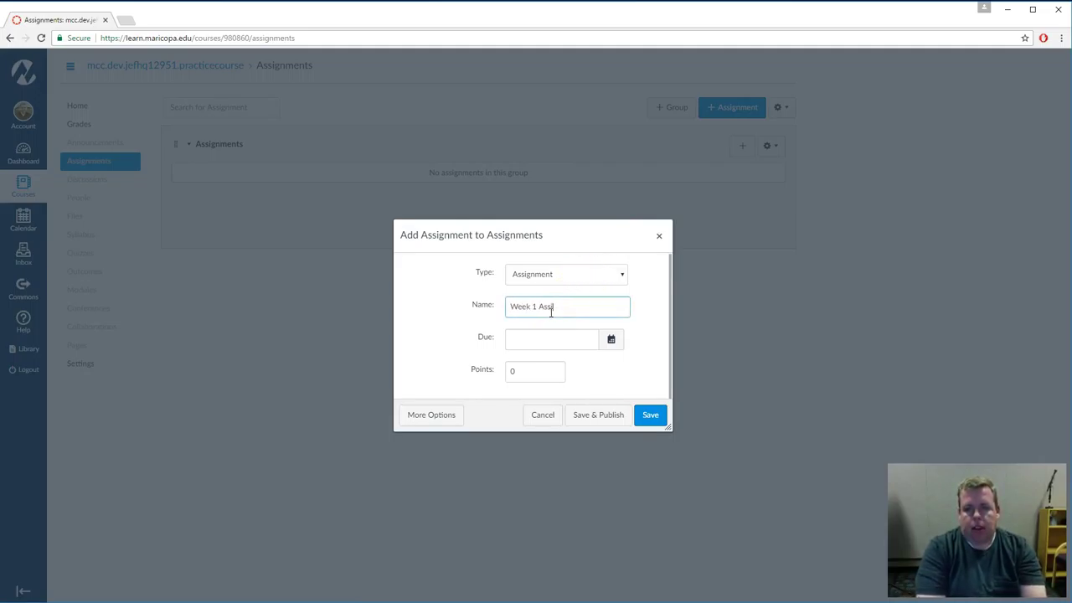
{"action": "type", "text": "Week 1 Assignment"}
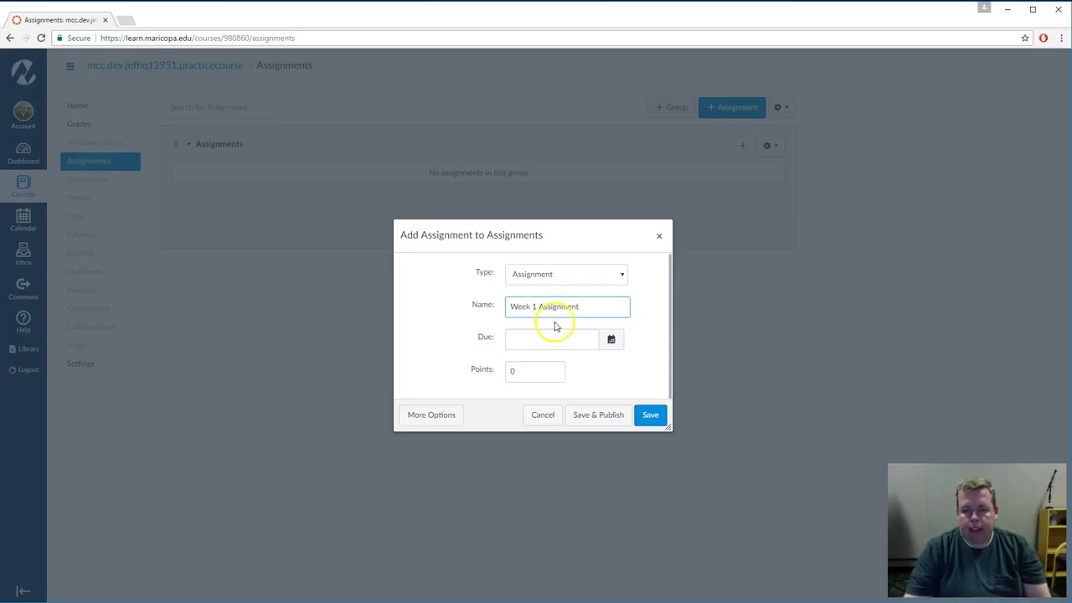
{"action": "left_click", "coordinate": [610, 339]}
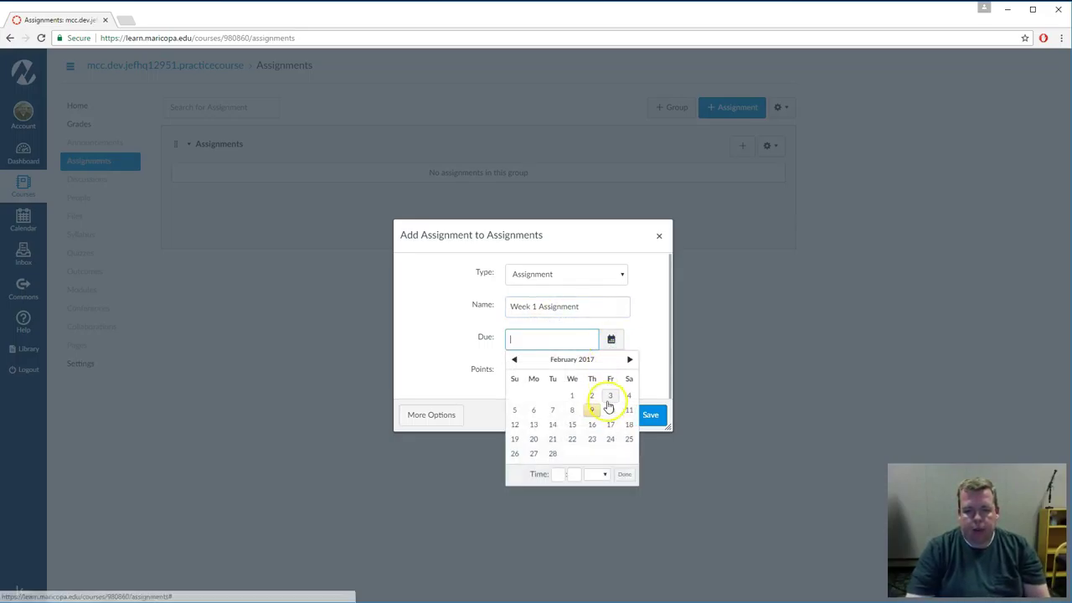
{"action": "left_click", "coordinate": [591, 424]}
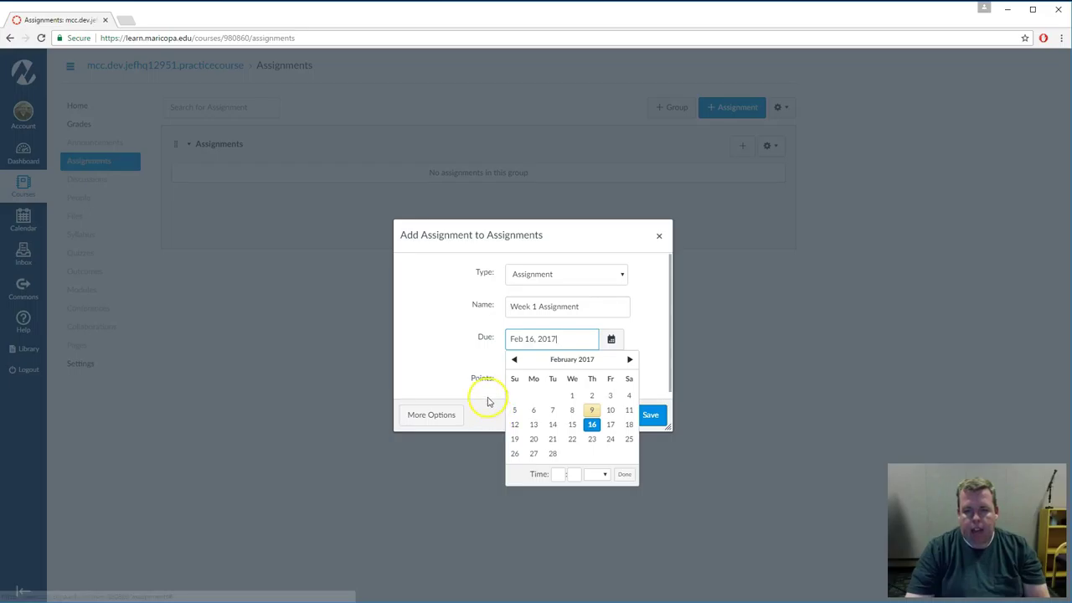
{"action": "left_click", "coordinate": [513, 382]}
{"action": "left_click_drag", "start_coordinate": [526, 381], "coordinate": [501, 383]}
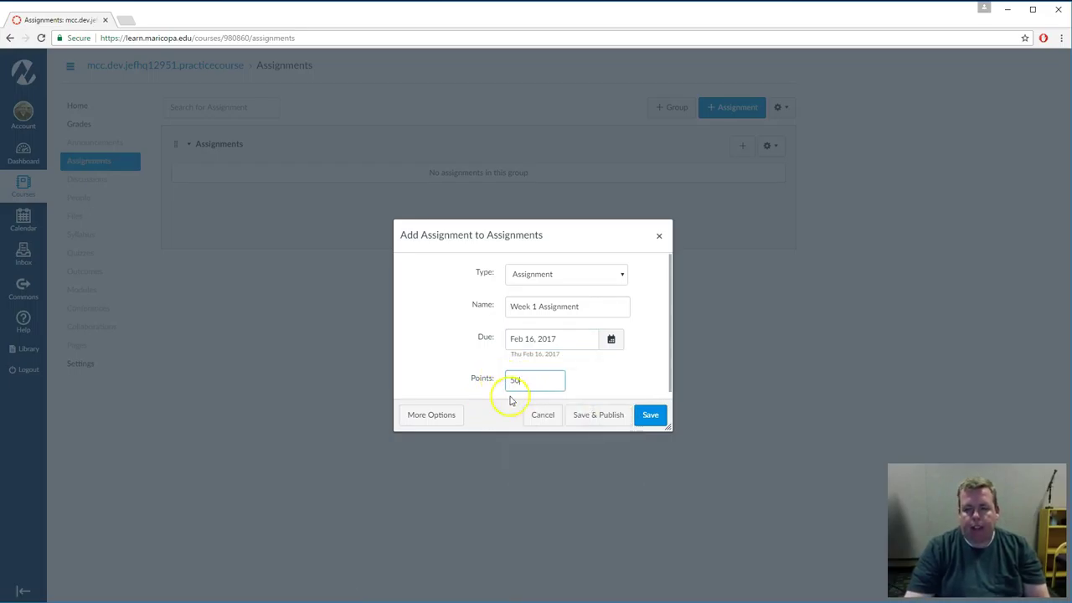
{"action": "left_click", "coordinate": [604, 416]}
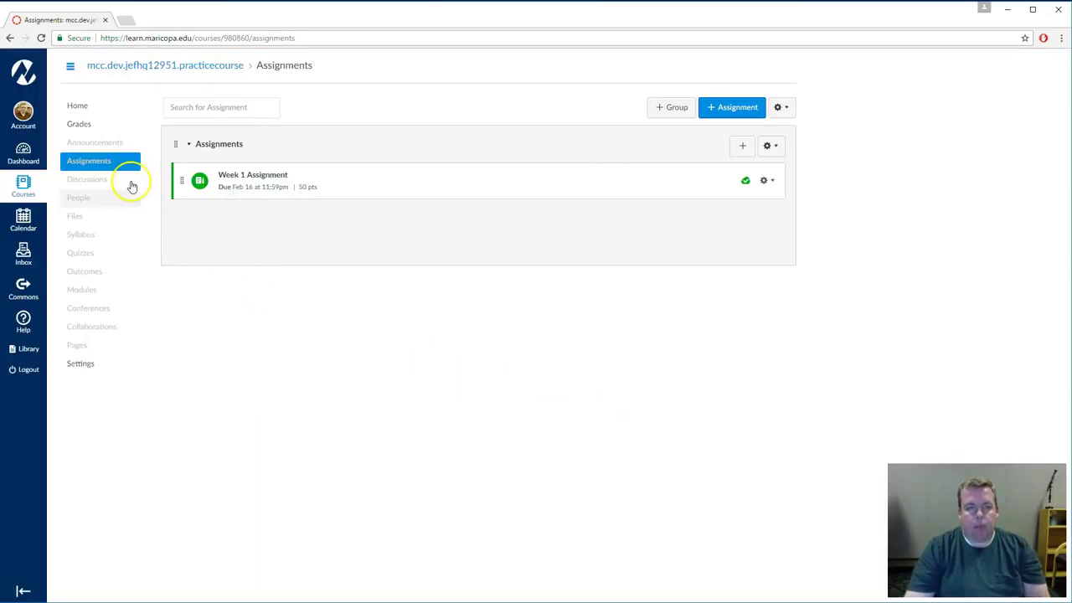
Step: Go to Home and scroll the syllabus to find Week 1 Assignment under Course Summary
{"action": "left_click", "coordinate": [82, 109]}
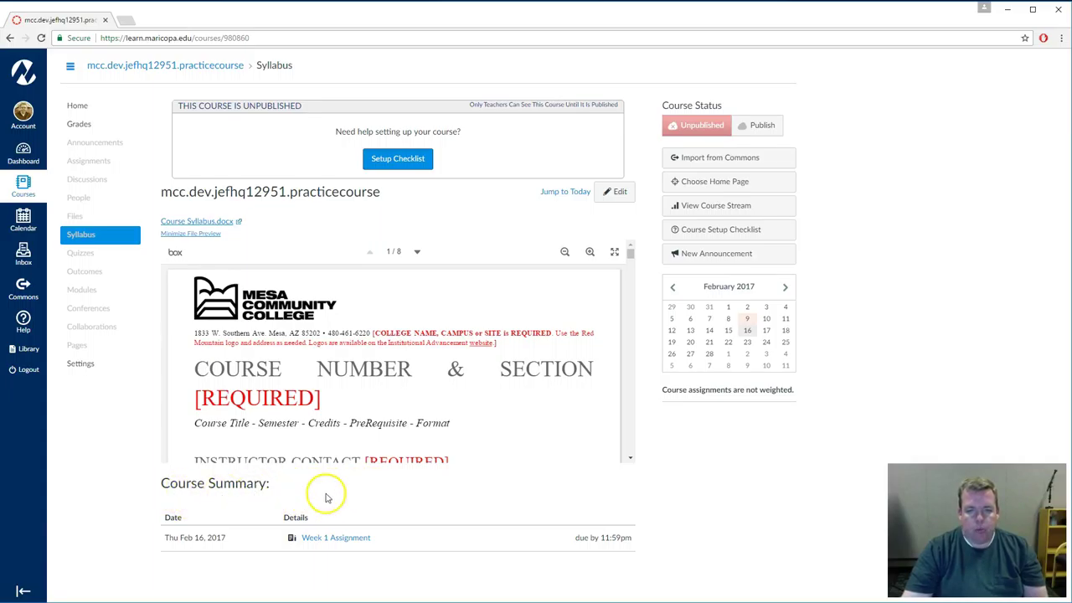
{"action": "mouse_move", "coordinate": [630, 255]}
{"action": "left_mouse_down"}
{"action": "mouse_move", "coordinate": [632, 449]}
{"action": "mouse_move", "coordinate": [634, 430]}
{"action": "left_mouse_up"}
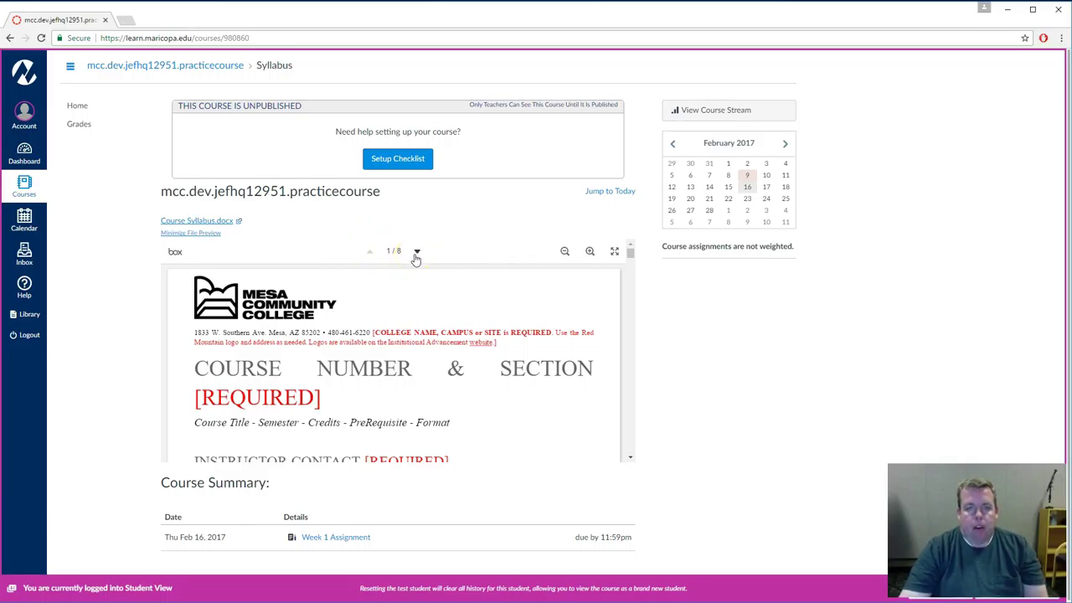
{"action": "left_click", "coordinate": [79, 126]}
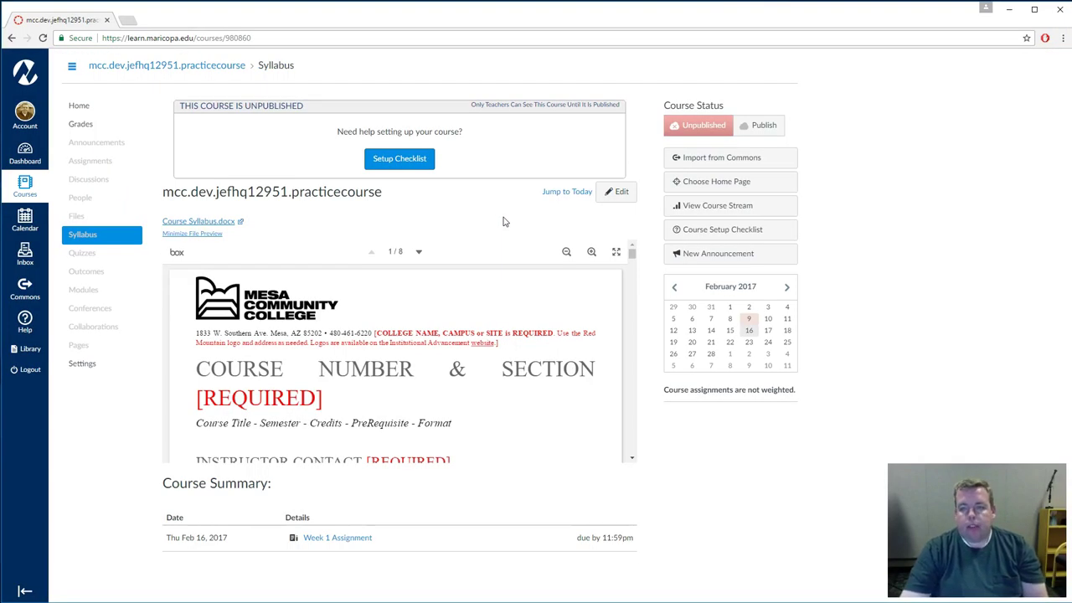
{"action": "left_click", "coordinate": [89, 127]}
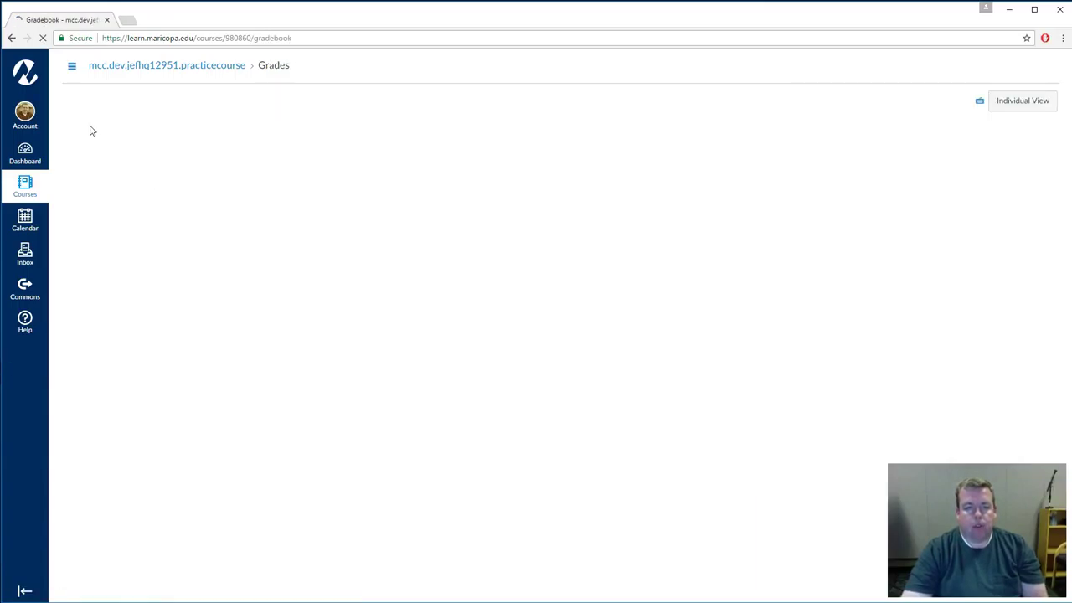
{"action": "left_click", "coordinate": [279, 201]}
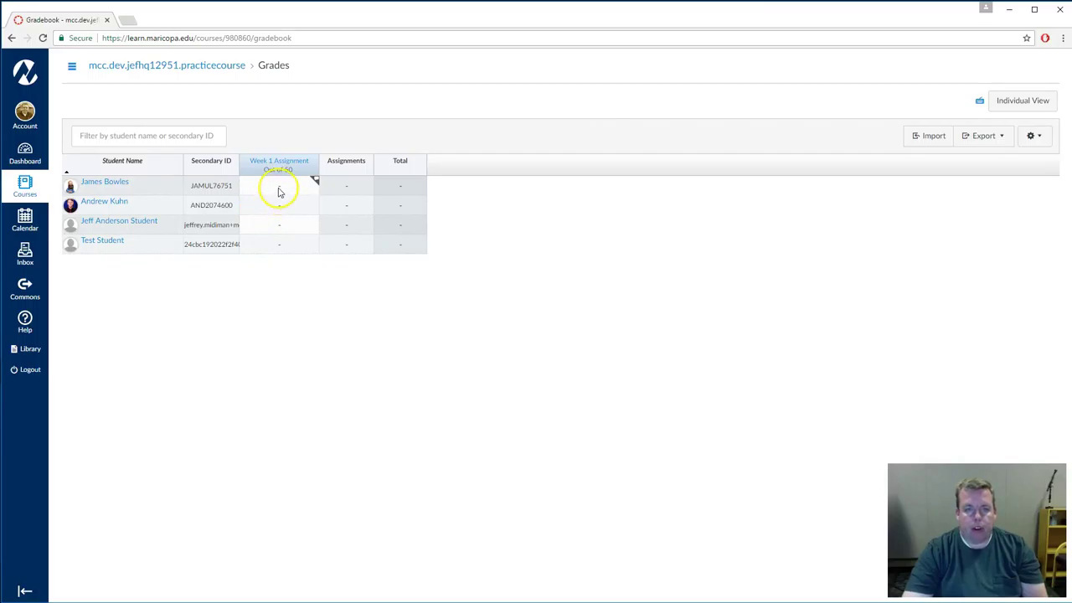
{"action": "left_click", "coordinate": [277, 206]}
{"action": "left_click", "coordinate": [279, 226]}
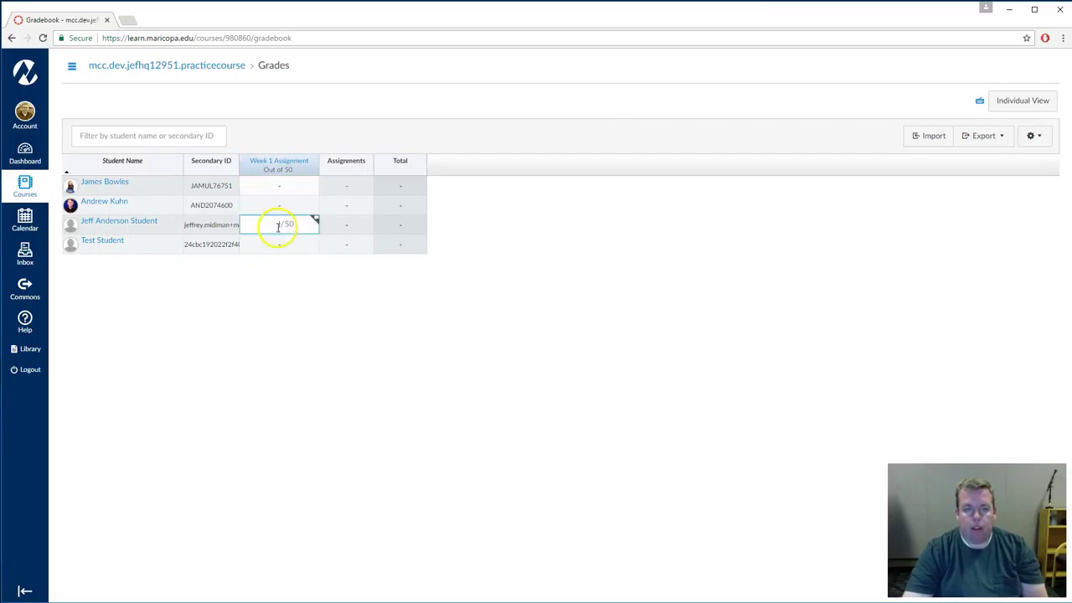